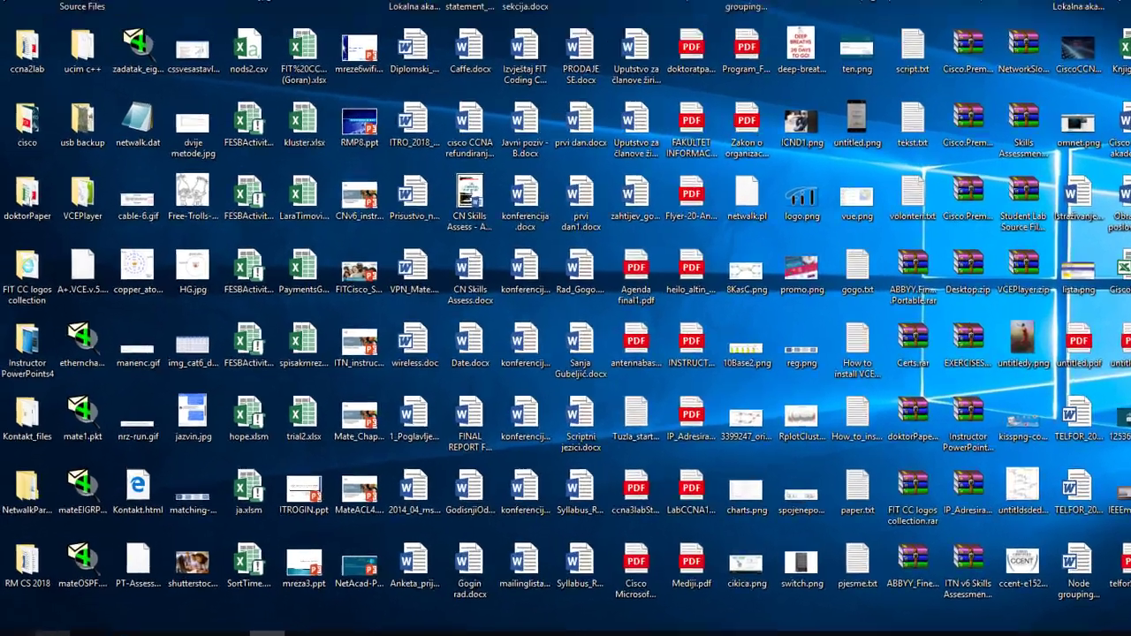
Open the Windows features on/off list from Programs and Features in Control Panel
{"action": "left_click", "coordinate": [13, 625]}
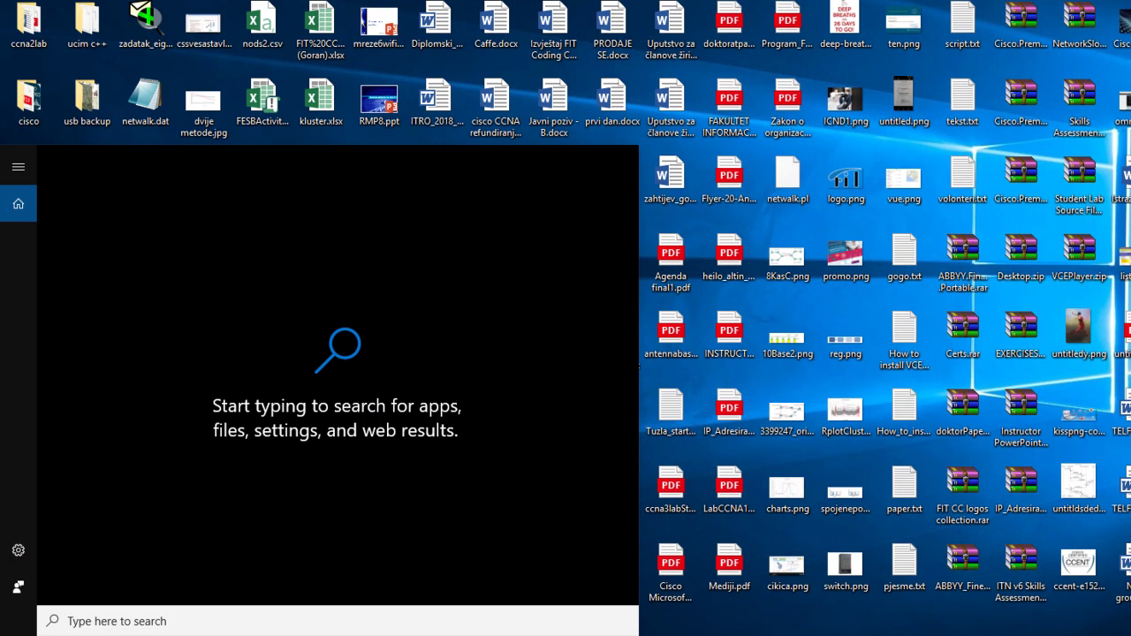
{"action": "type", "text": "control"}
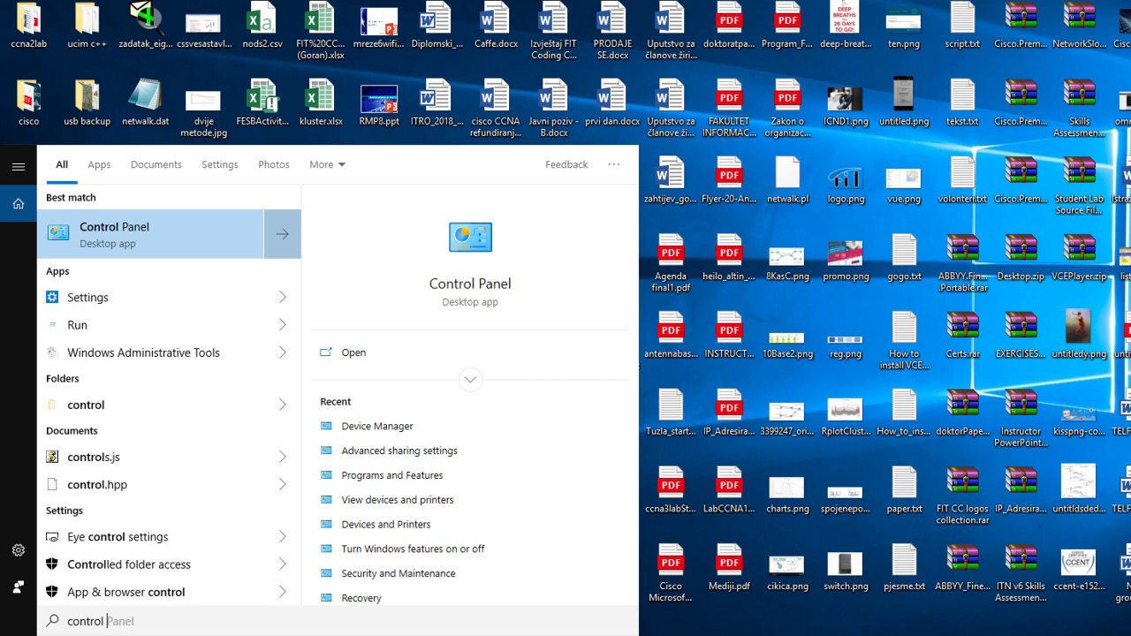
{"action": "left_click", "coordinate": [128, 232]}
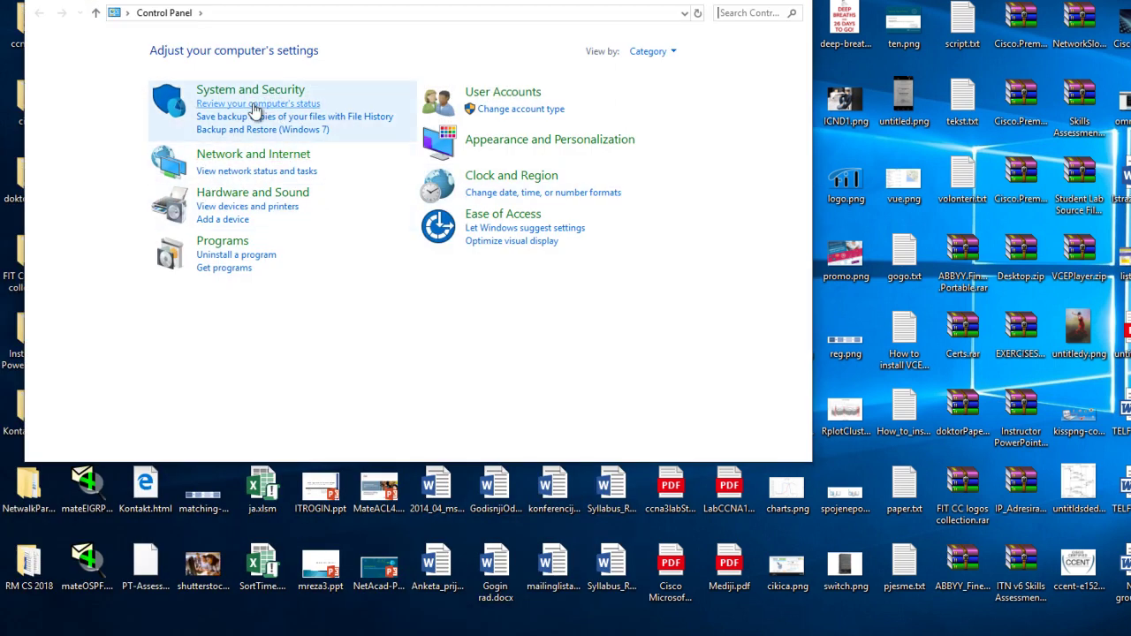
{"action": "left_click", "coordinate": [224, 245]}
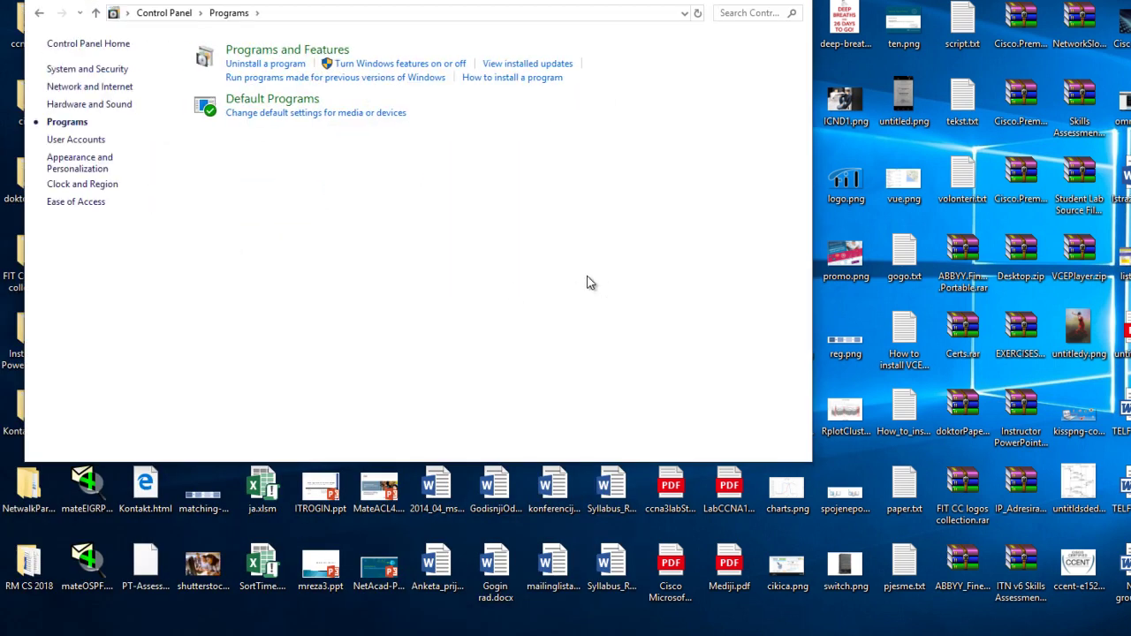
{"action": "left_click", "coordinate": [310, 53]}
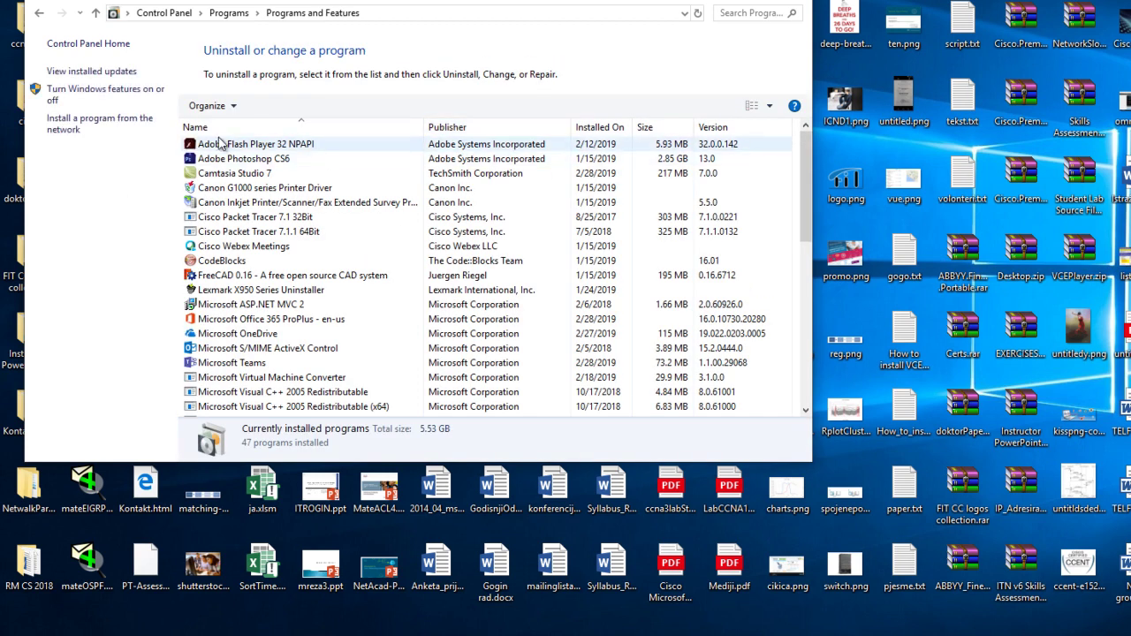
{"action": "left_click", "coordinate": [101, 93]}
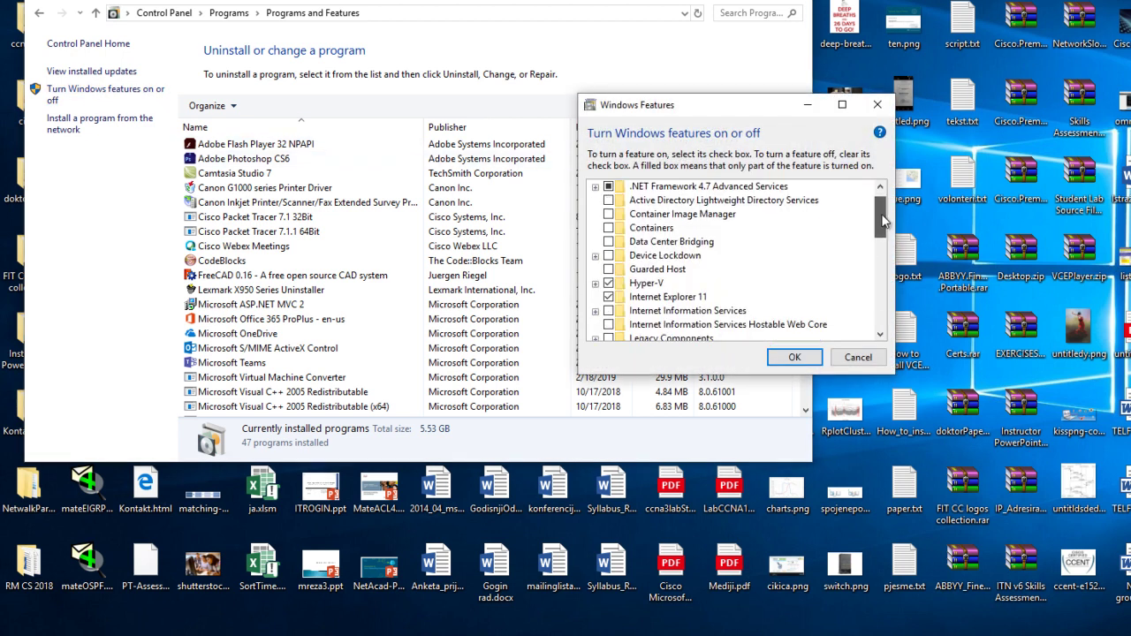
Check the Hyper-V Management Tools and Hyper-V Platform entries in Windows Features, and close Programs and Features
{"action": "scroll", "coordinate": [884, 218], "scroll_direction": "down", "scroll_amount": 3}
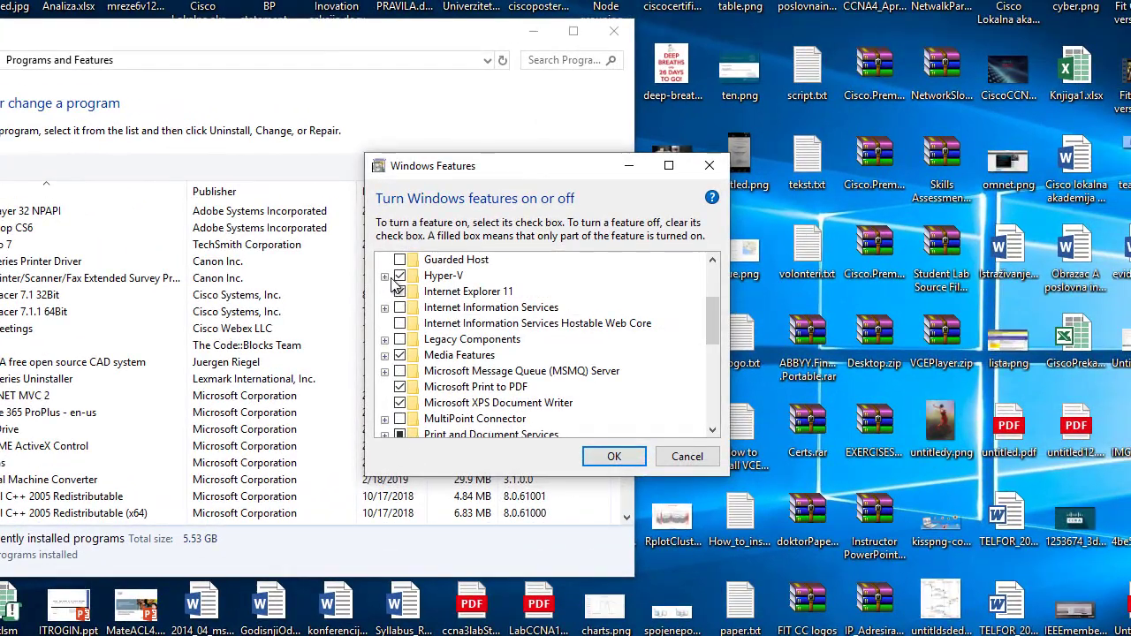
{"action": "left_click", "coordinate": [386, 277]}
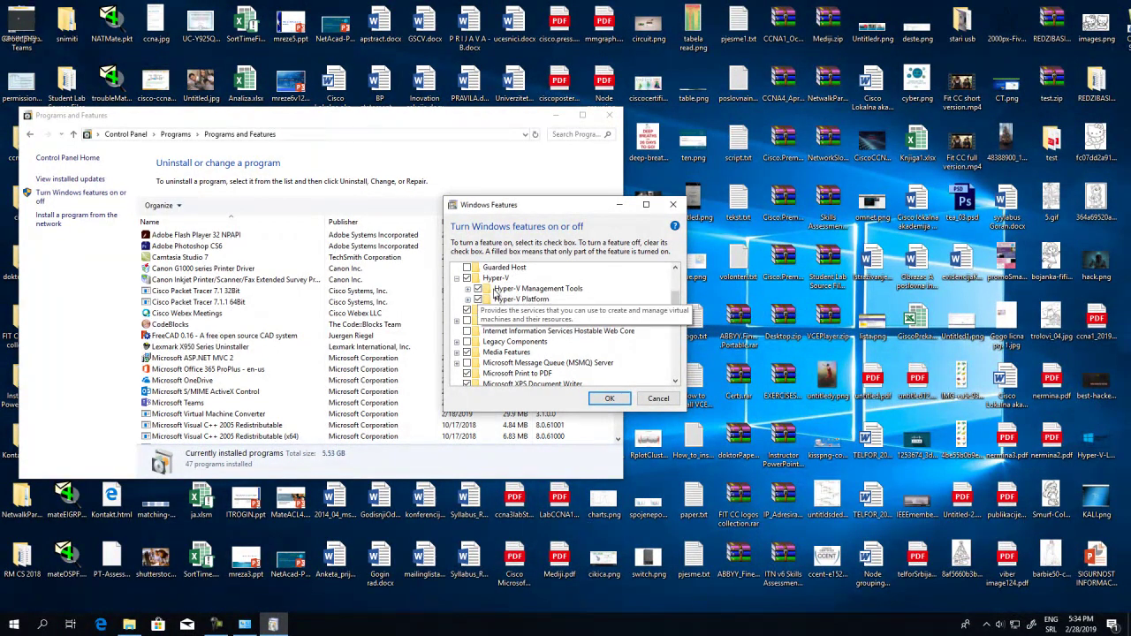
{"action": "left_click", "coordinate": [610, 399]}
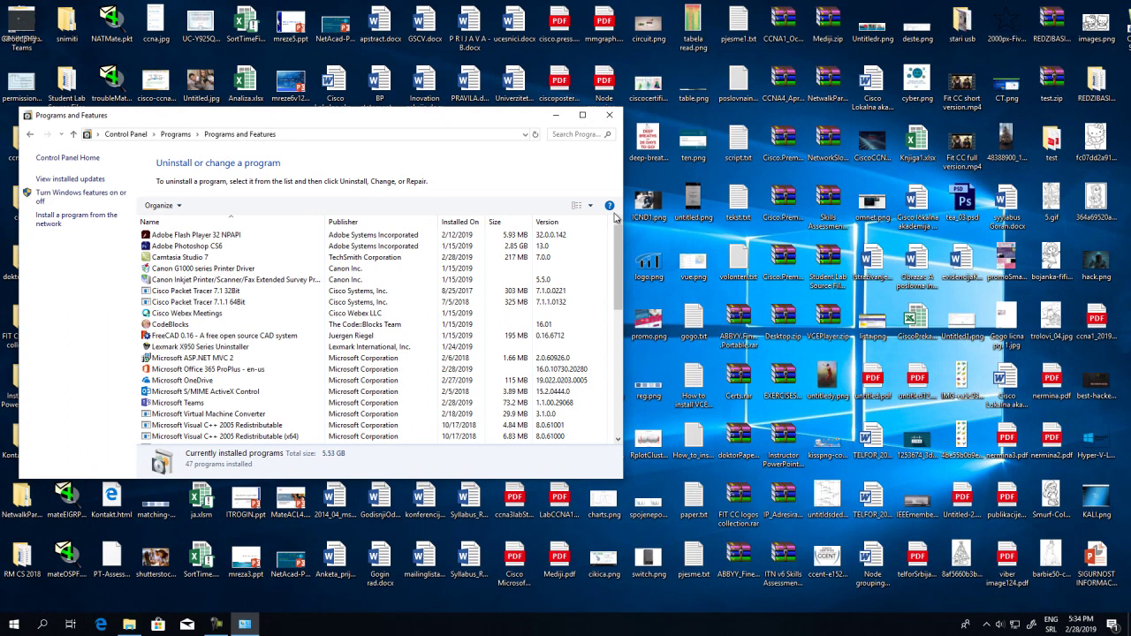
{"action": "left_click", "coordinate": [610, 115]}
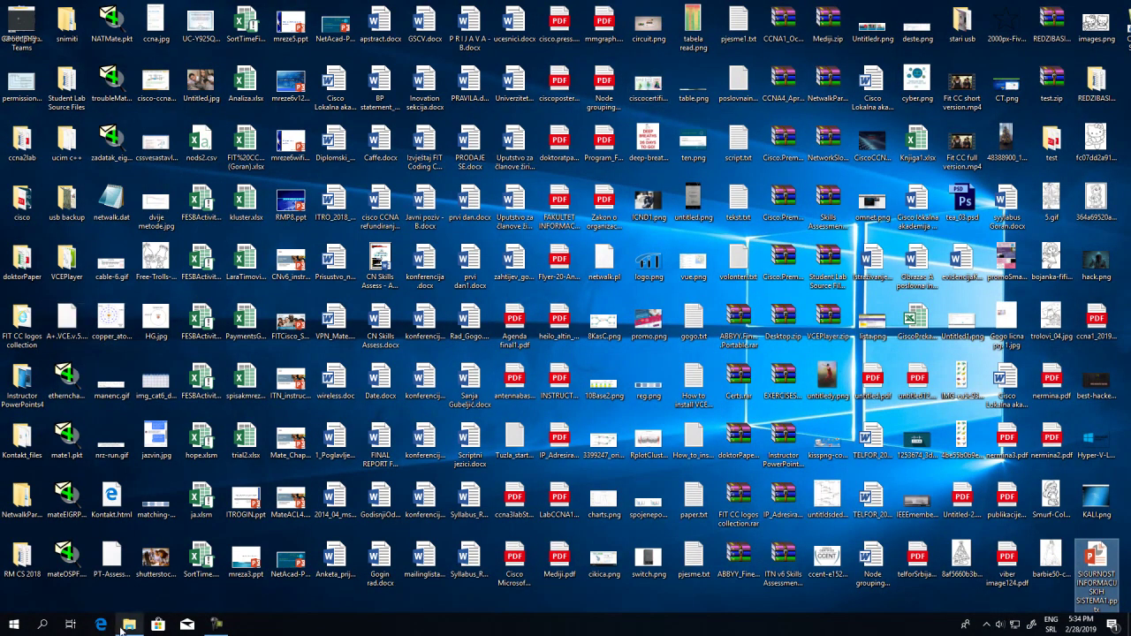
Search Windows for Hyper-V Manager and launch it
{"action": "left_click", "coordinate": [43, 625]}
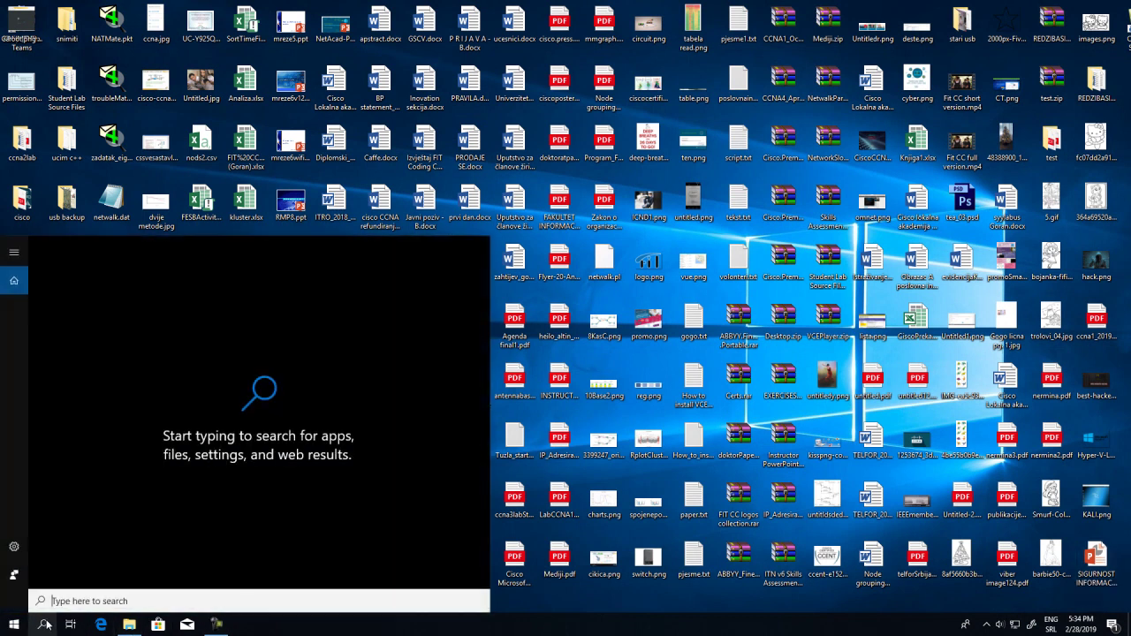
{"action": "type", "text": "hye"}
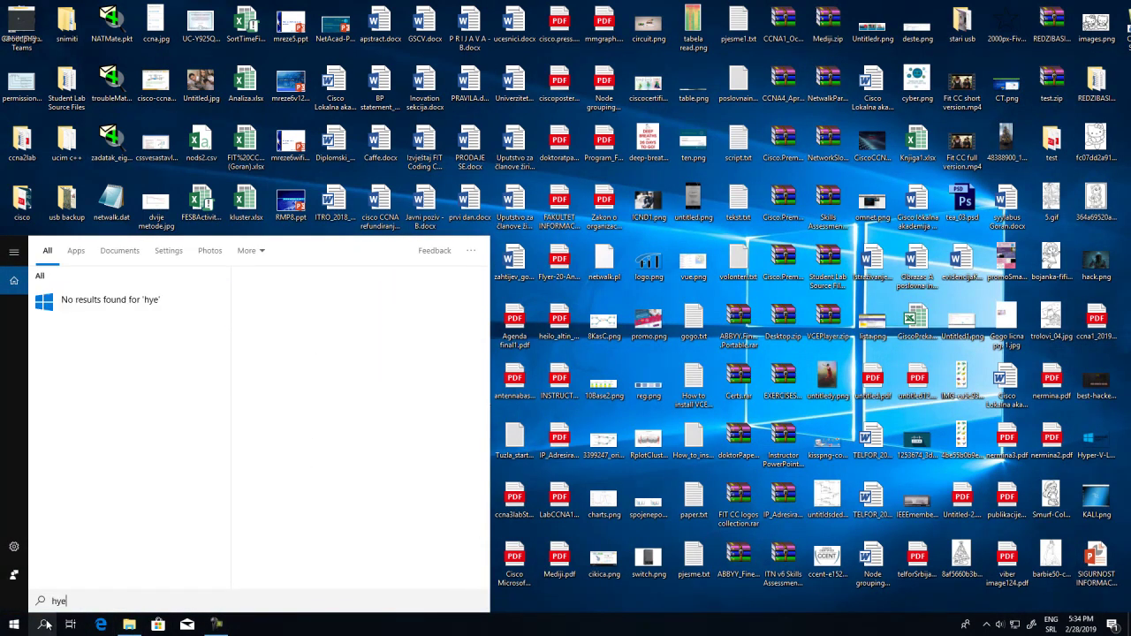
{"action": "type", "text": "r"}
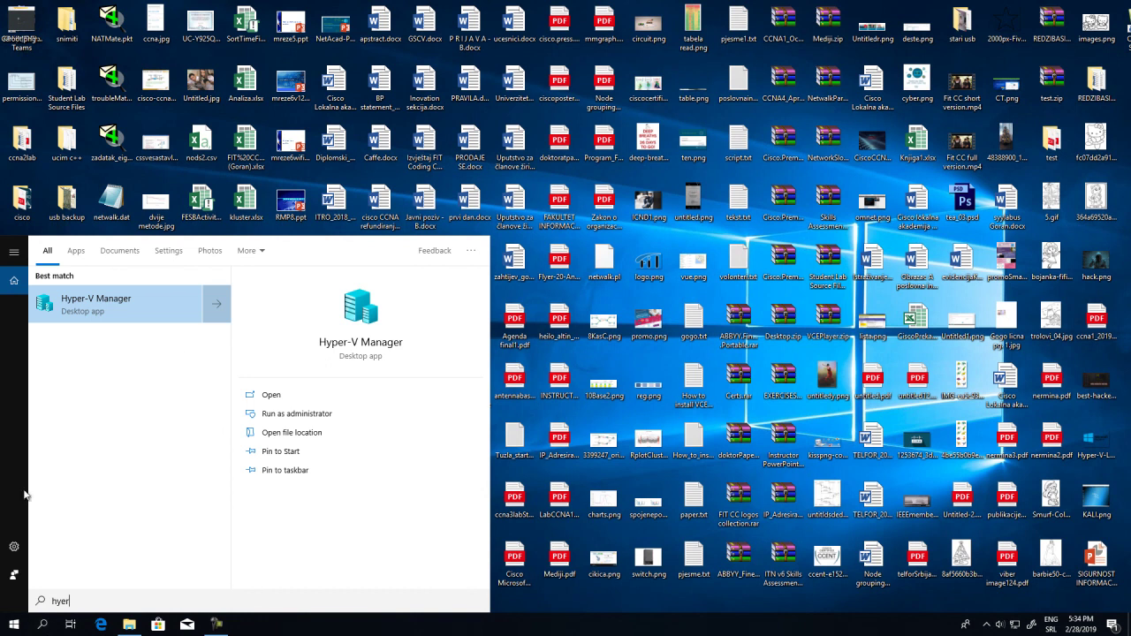
{"action": "left_click", "coordinate": [128, 302]}
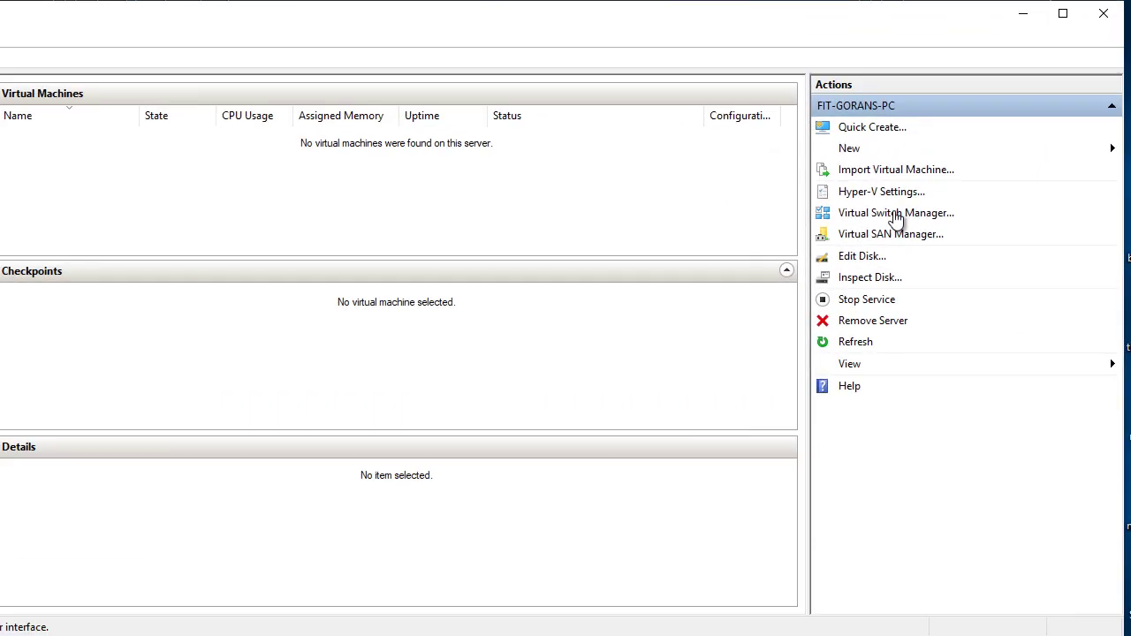
{"action": "left_click", "coordinate": [899, 218]}
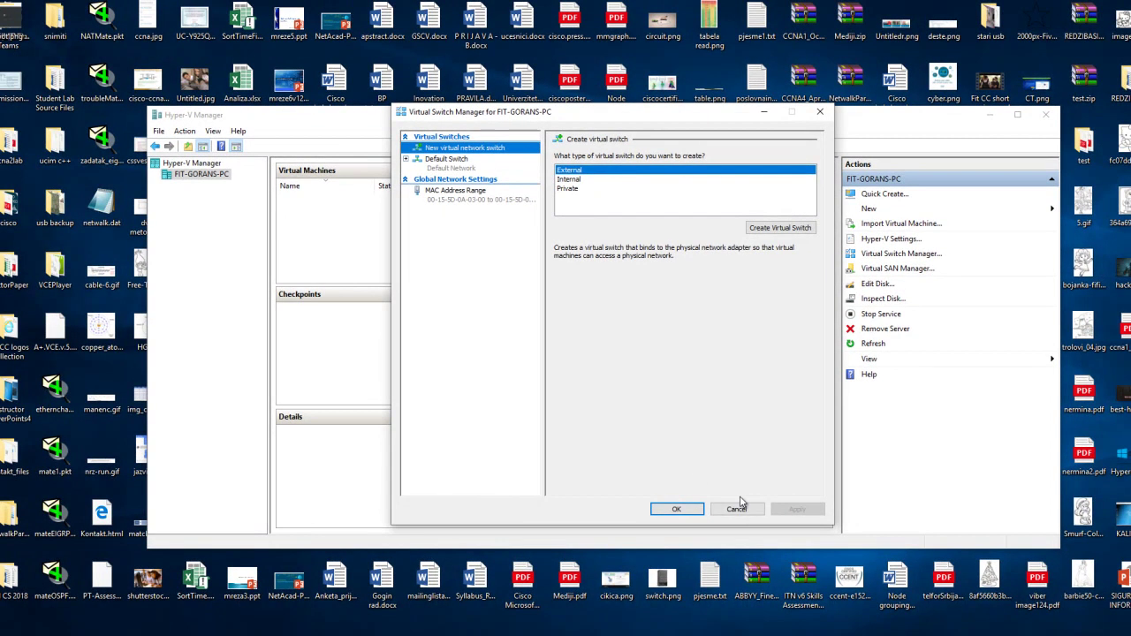
{"action": "left_click", "coordinate": [661, 581]}
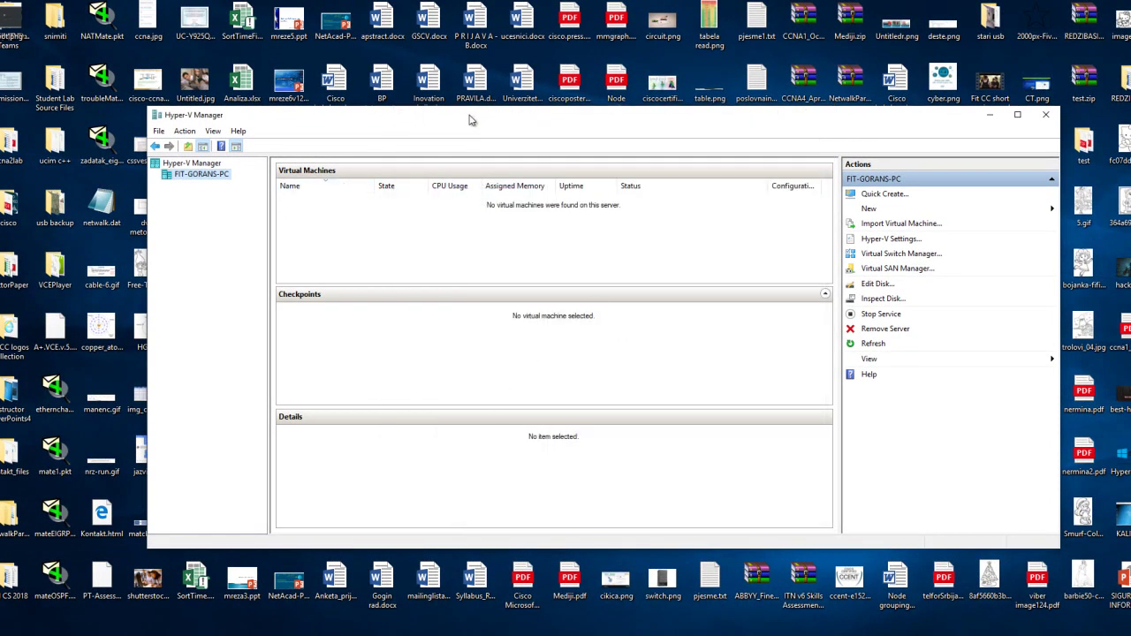
{"action": "left_click_drag", "start_coordinate": [471, 120], "coordinate": [534, 113]}
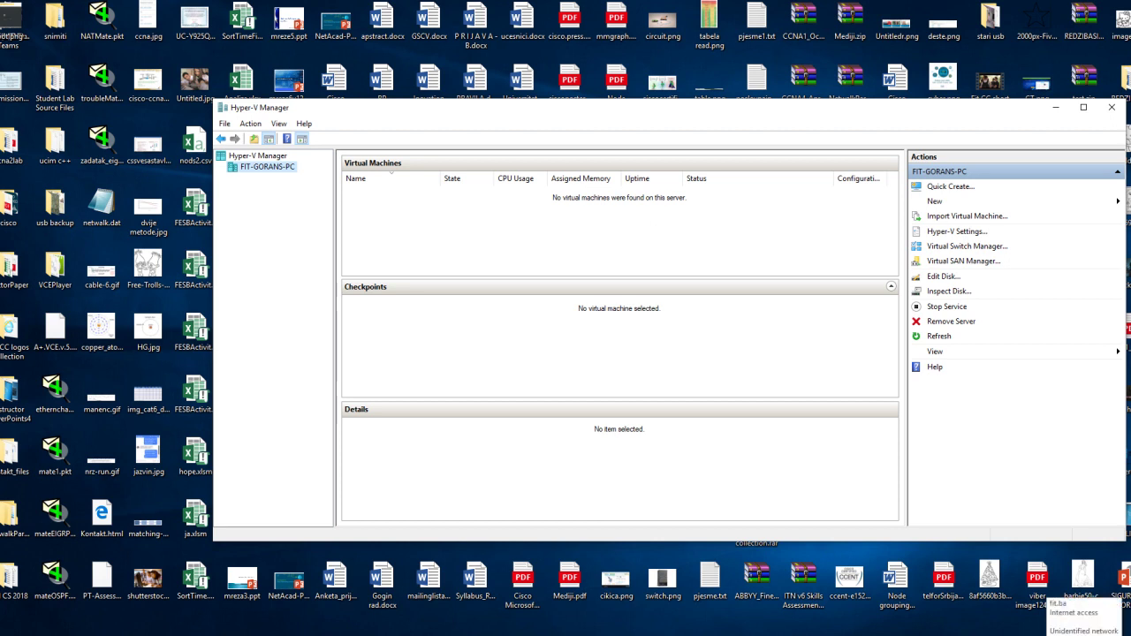
Open the adapter options from the Ethernet network settings and move the Network Connections window clear of Hyper-V Manager
{"action": "left_click", "coordinate": [1055, 635]}
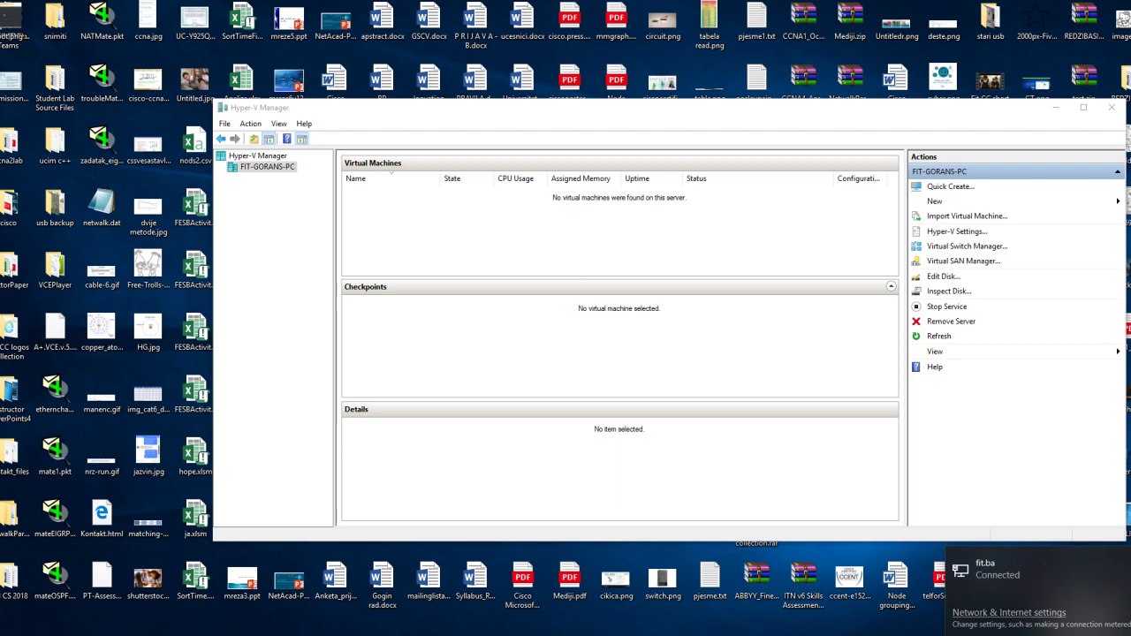
{"action": "left_click", "coordinate": [1034, 624]}
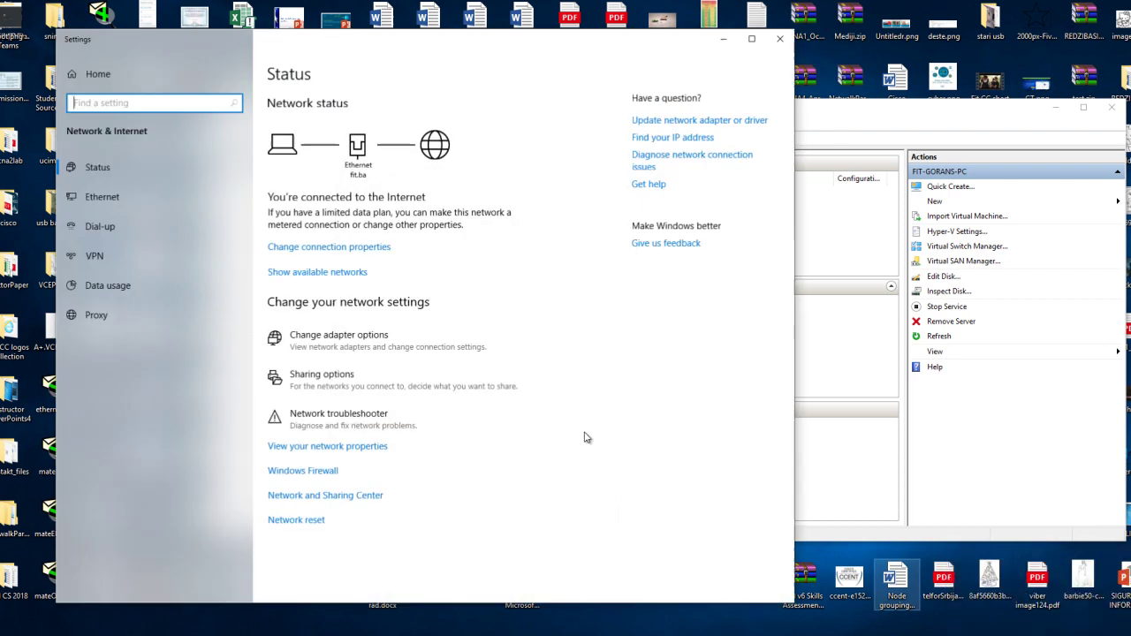
{"action": "left_click", "coordinate": [97, 199]}
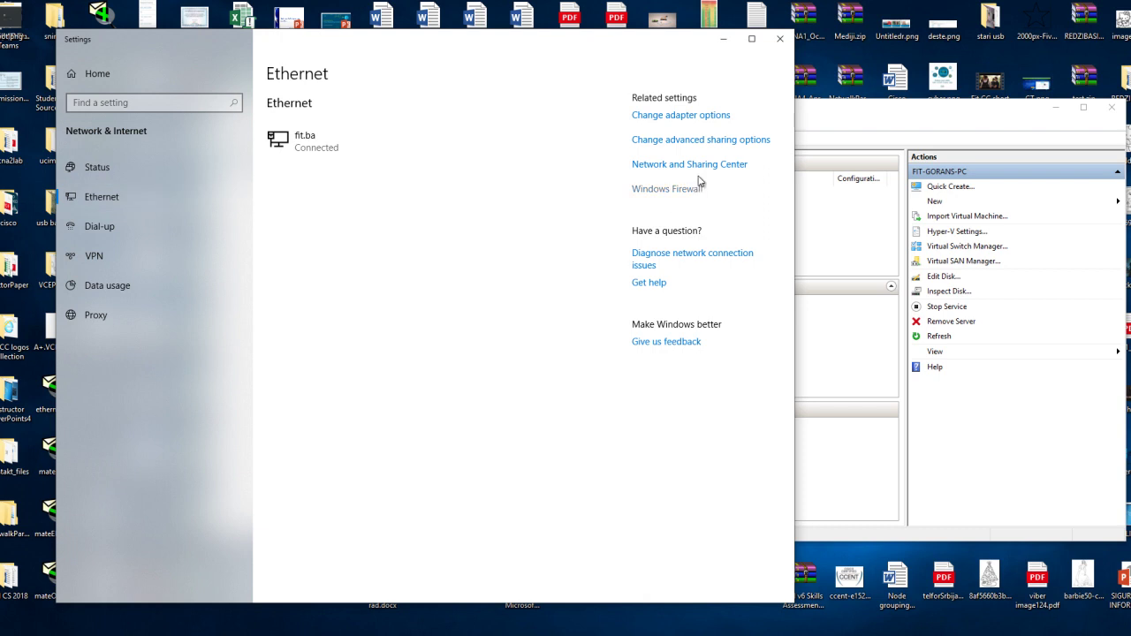
{"action": "left_click", "coordinate": [685, 121]}
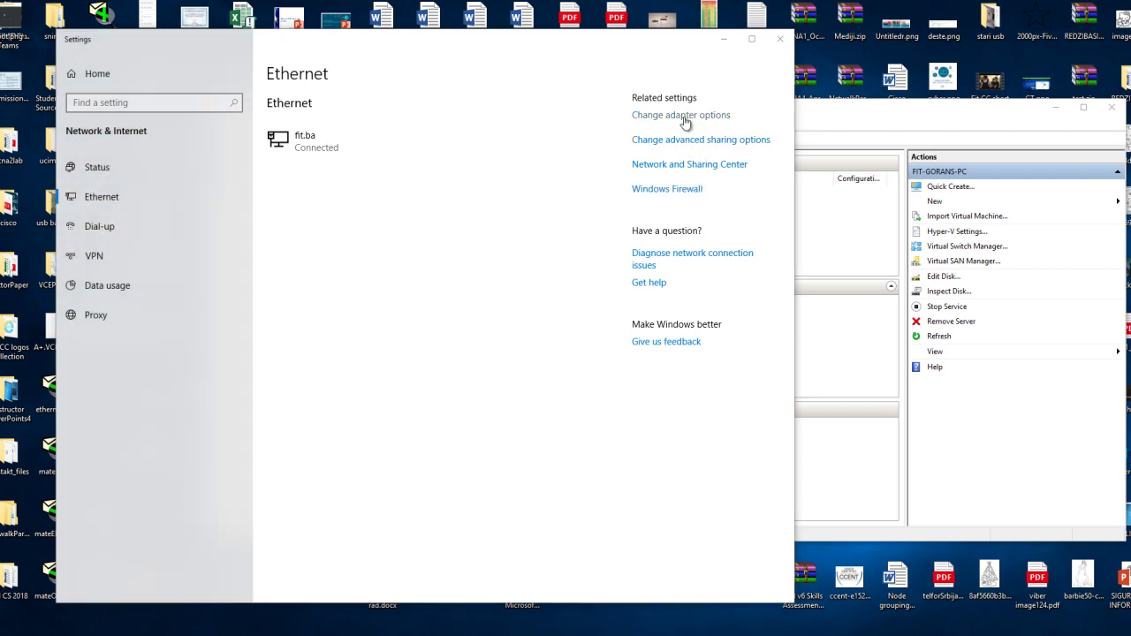
{"action": "left_click_drag", "start_coordinate": [636, 353], "coordinate": [252, 356]}
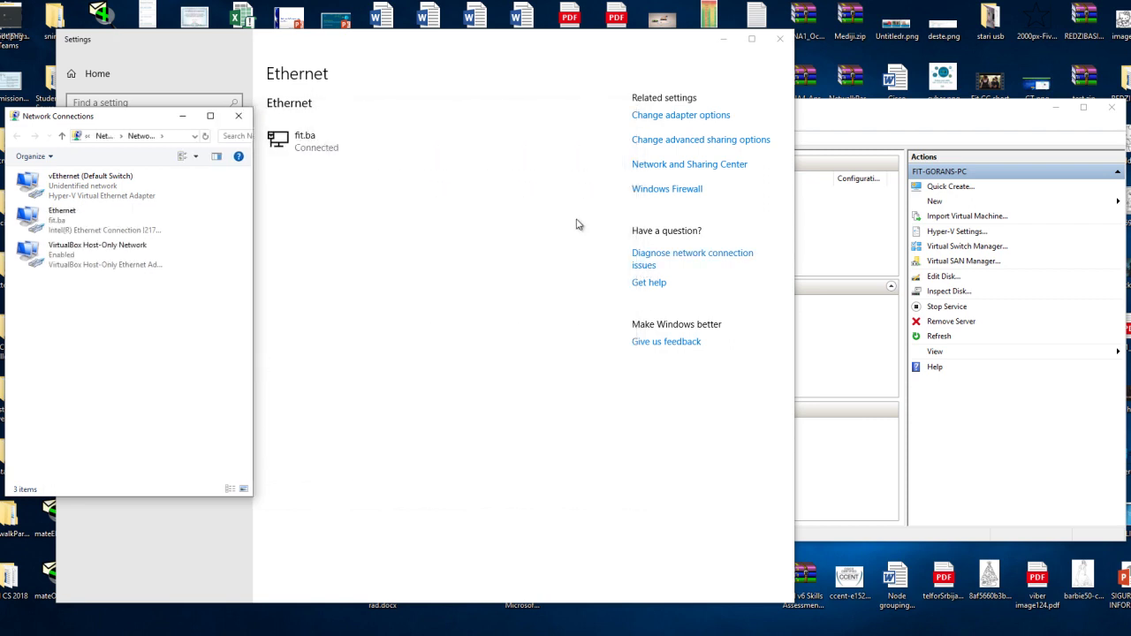
Return to Hyper-V Manager and create a new virtual switch of type External in Virtual Switch Manager
{"action": "left_click", "coordinate": [844, 111]}
{"action": "left_click_drag", "start_coordinate": [503, 103], "coordinate": [488, 94]}
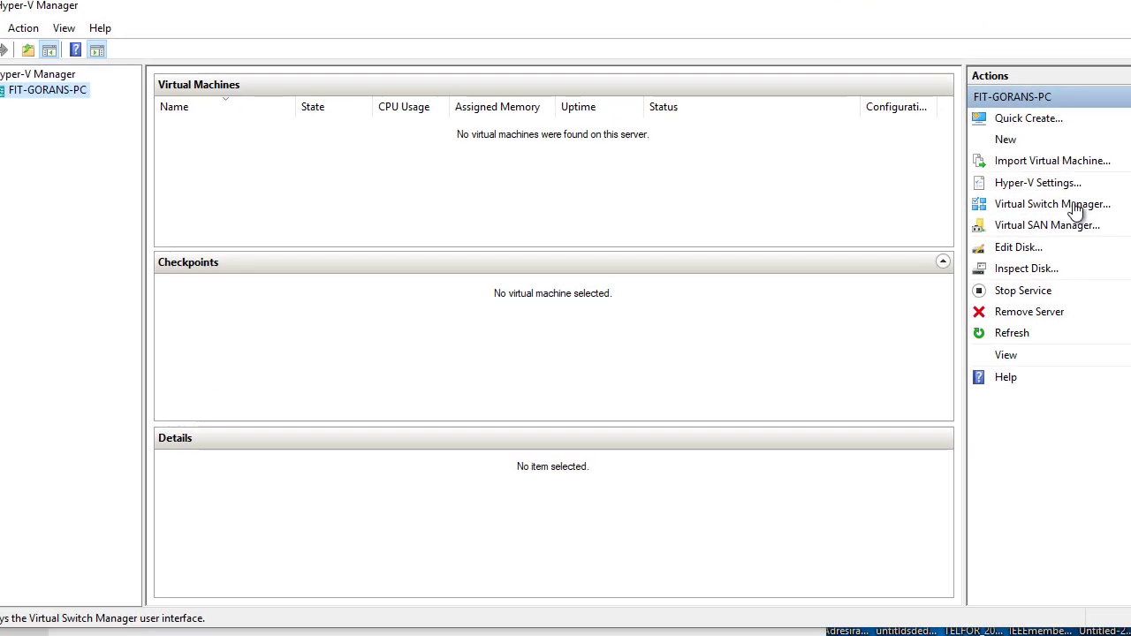
{"action": "left_click", "coordinate": [970, 239]}
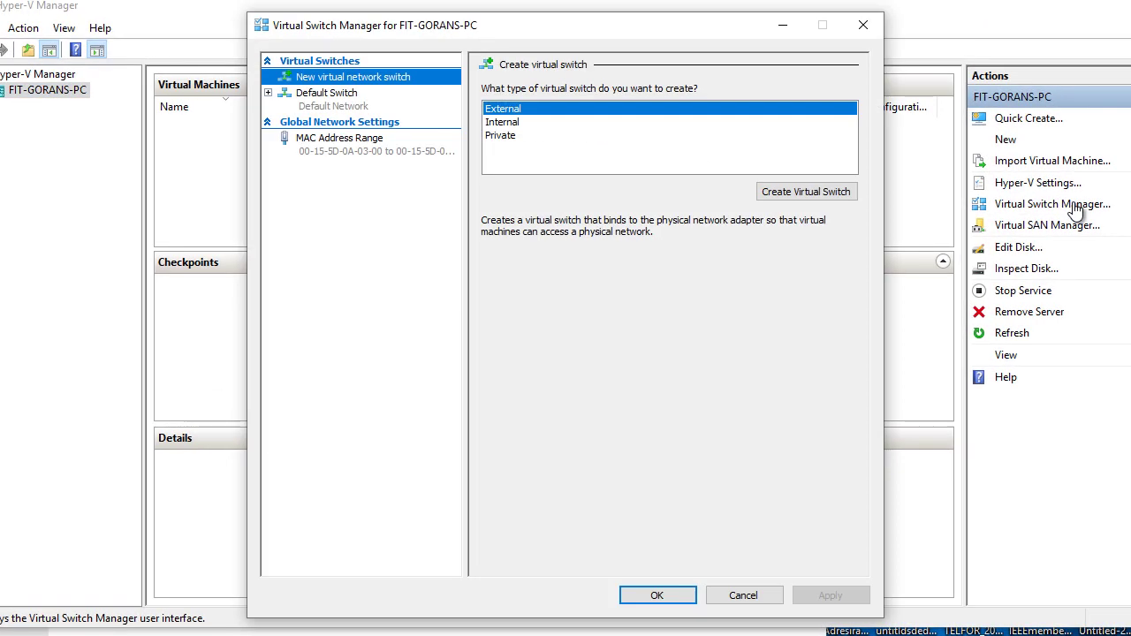
{"action": "left_click", "coordinate": [804, 191]}
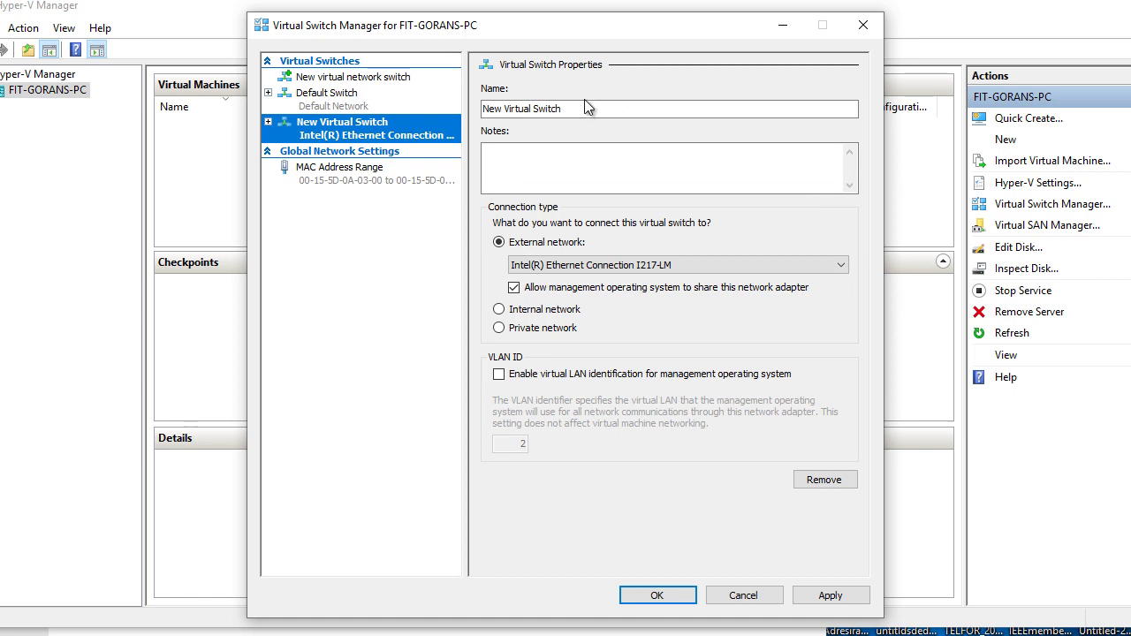
Name the new virtual switch "External network"
{"action": "left_click_drag", "start_coordinate": [575, 107], "coordinate": [436, 111]}
{"action": "type", "text": "external"}
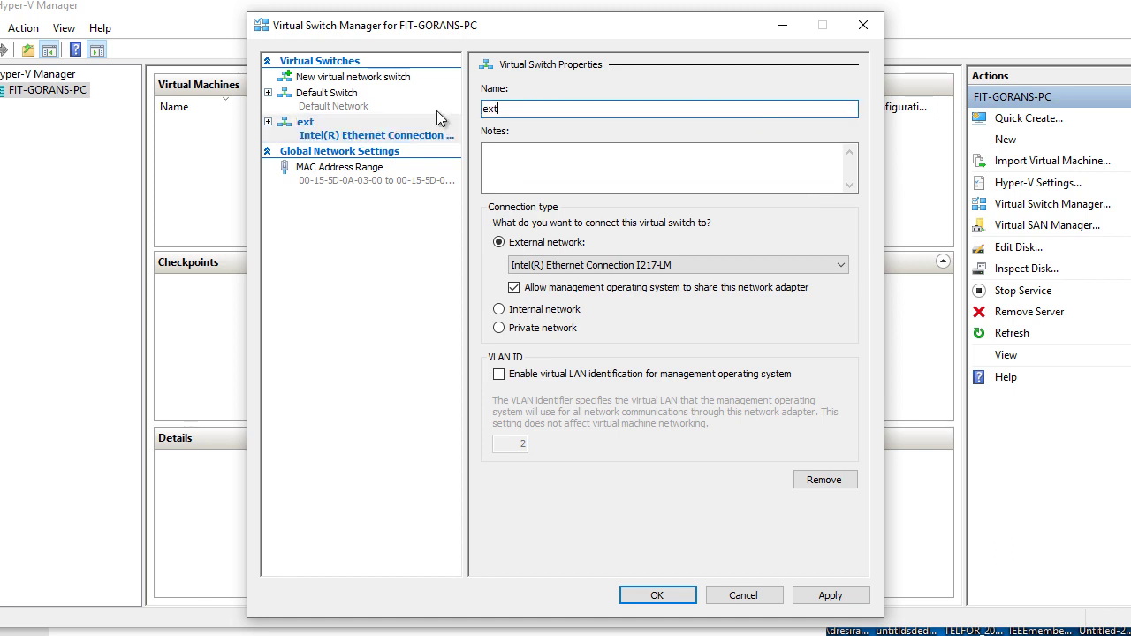
{"action": "key", "text": "BackSpace"}
{"action": "key", "text": "BackSpace"}
{"action": "key", "text": "BackSpace"}
{"action": "key", "text": "BackSpace"}
{"action": "key", "text": "BackSpace"}
{"action": "key", "text": "BackSpace"}
{"action": "key", "text": "BackSpace"}
{"action": "key", "text": "BackSpace"}
{"action": "type", "text": "External N"}
{"action": "key", "text": "BackSpace"}
{"action": "type", "text": "network"}
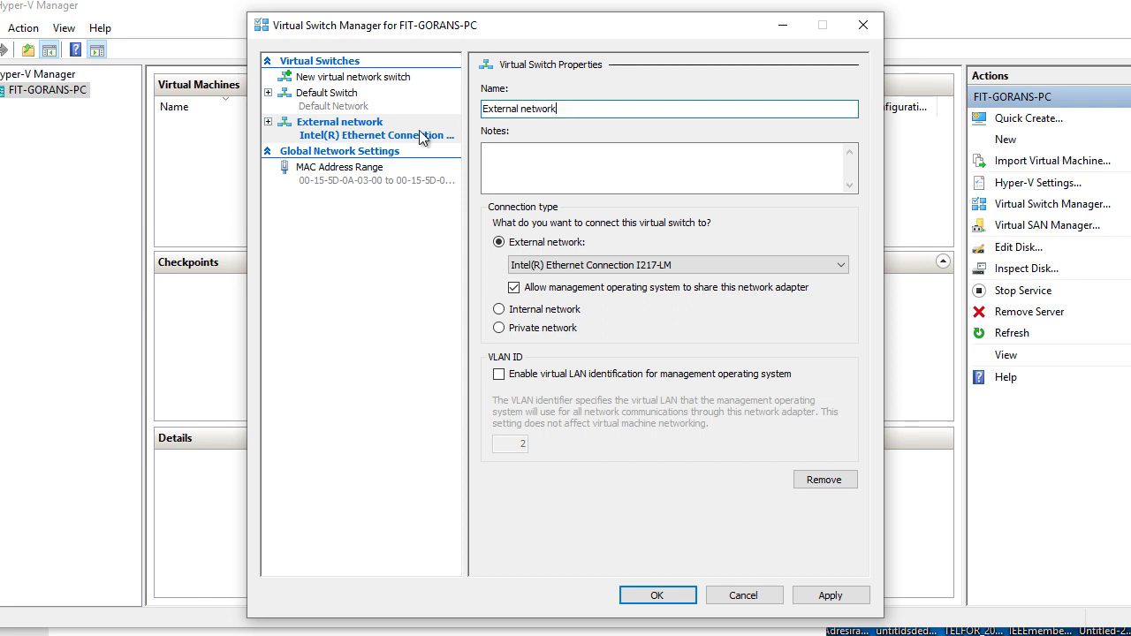
Connect the External network switch to the Intel(R) Ethernet Connection I217-LM adapter, apply the changes and close Virtual Switch Manager
{"action": "left_click", "coordinate": [585, 268]}
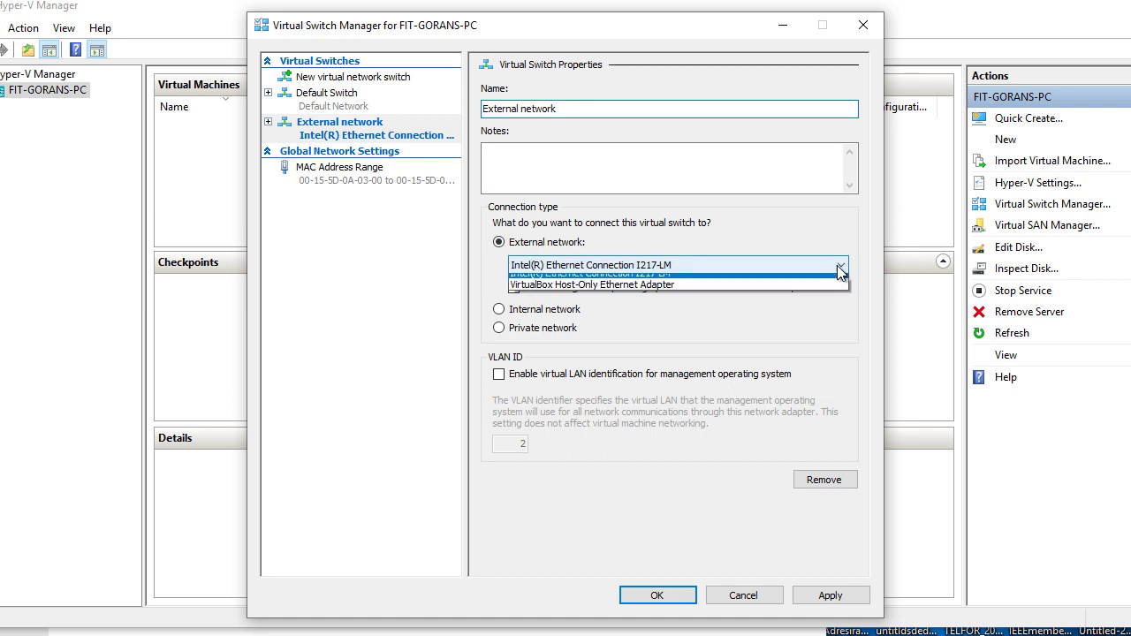
{"action": "left_click", "coordinate": [554, 280]}
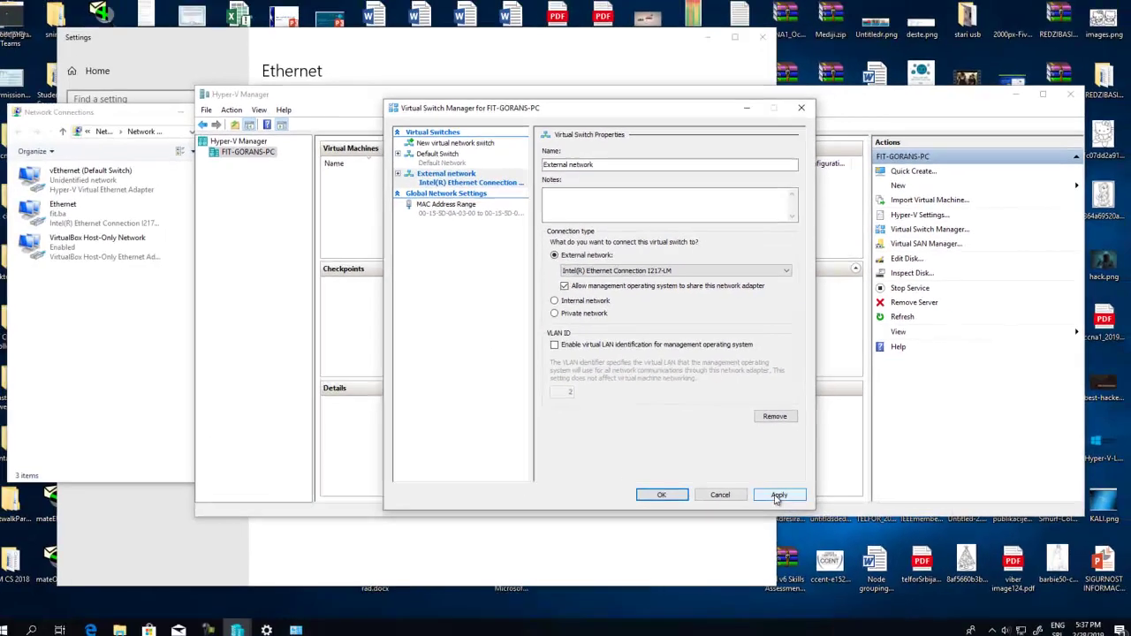
{"action": "left_click", "coordinate": [829, 595]}
{"action": "left_click", "coordinate": [632, 345]}
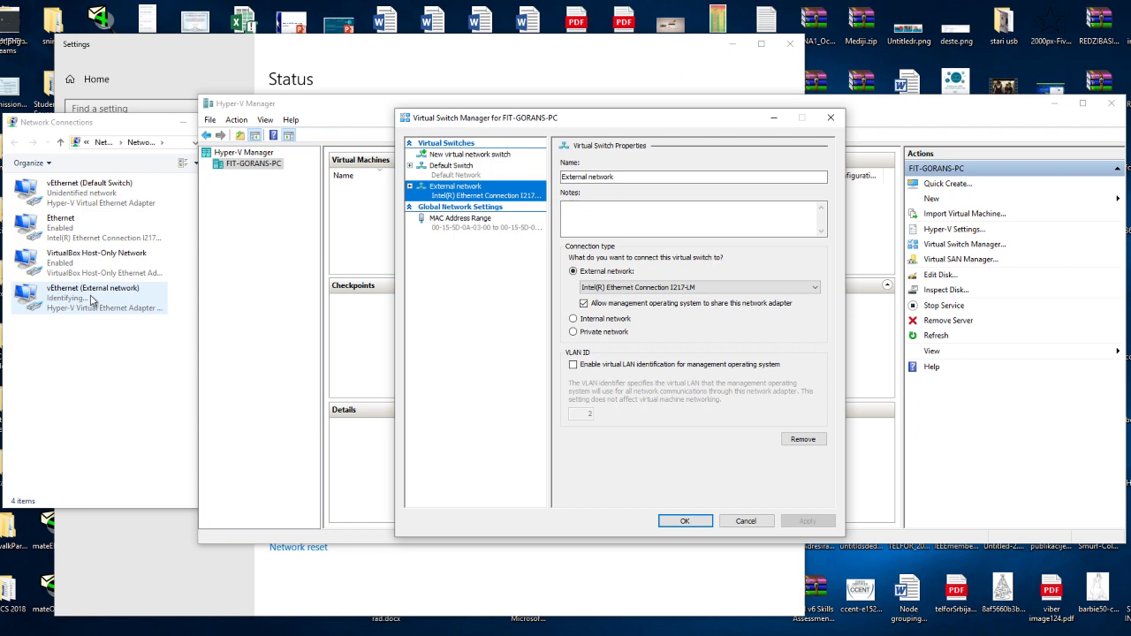
{"action": "left_click", "coordinate": [685, 521]}
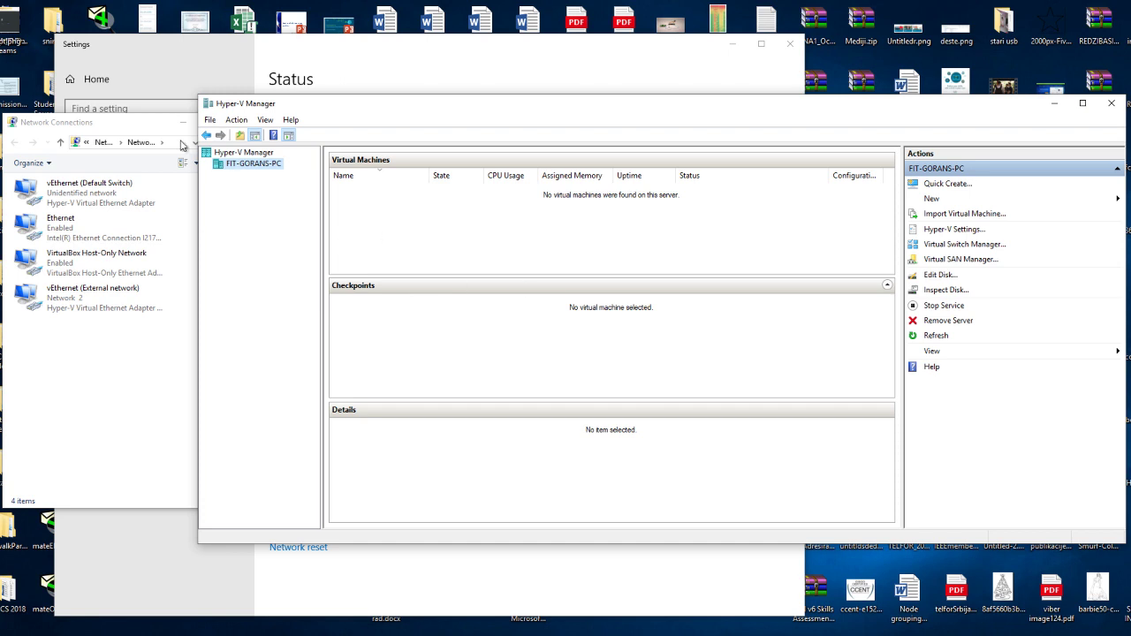
Start a new virtual machine on the server in Hyper-V Manager, name it "VMKali" and continue to the generation choice
{"action": "left_click_drag", "start_coordinate": [156, 129], "coordinate": [133, 125]}
{"action": "left_click", "coordinate": [422, 109]}
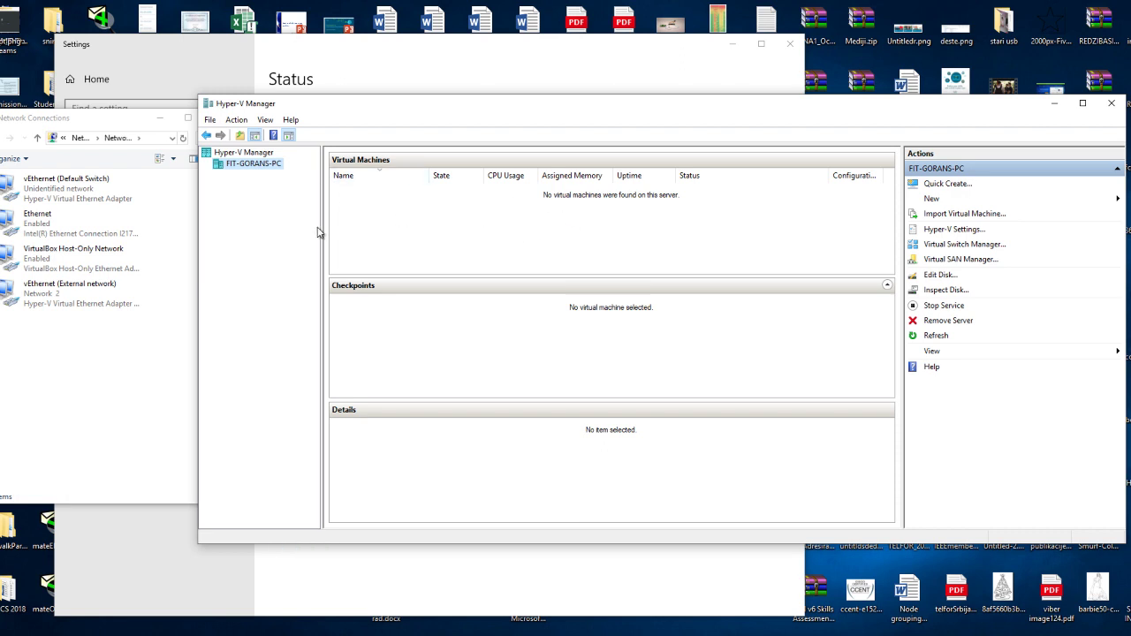
{"action": "right_click", "coordinate": [258, 170]}
{"action": "mouse_move", "coordinate": [311, 188]}
{"action": "left_click", "coordinate": [456, 188]}
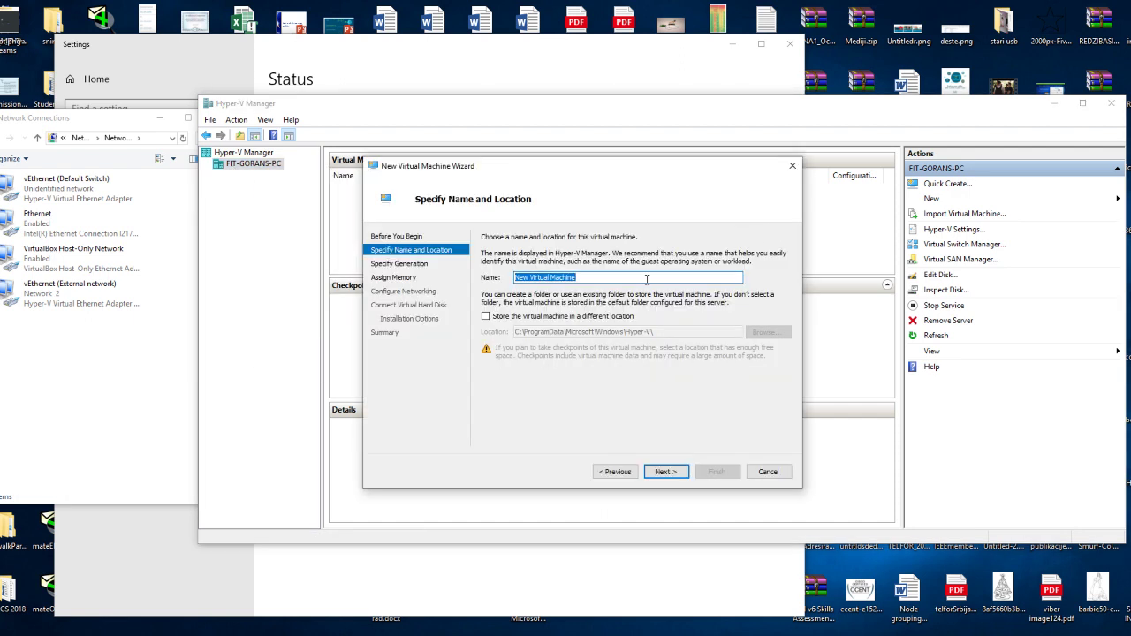
{"action": "type", "text": "VMKali"}
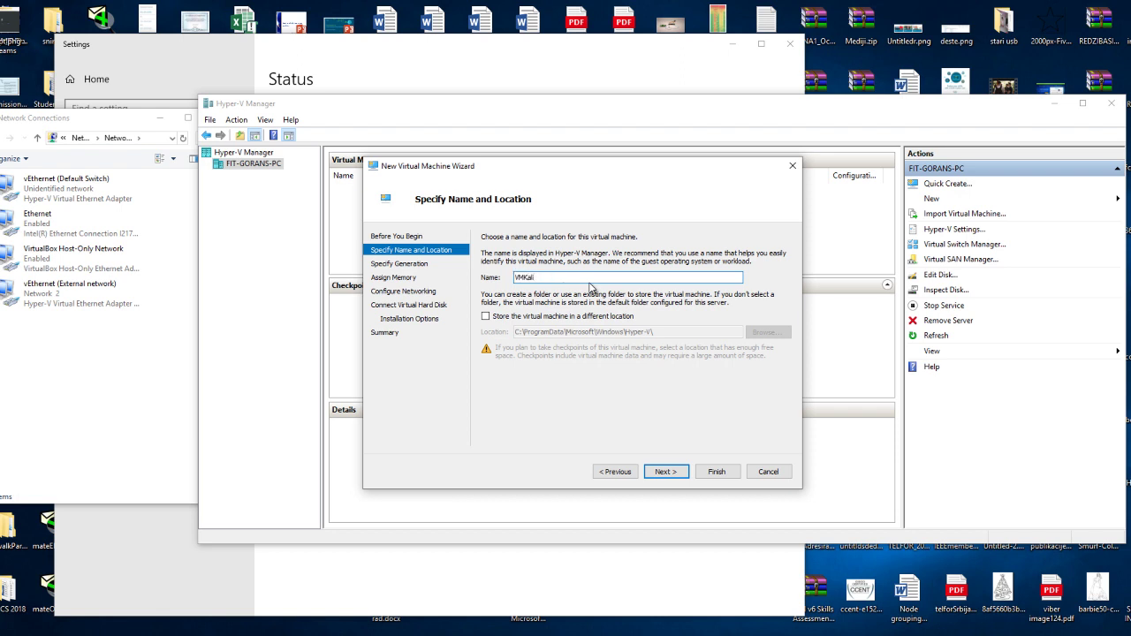
{"action": "left_click", "coordinate": [667, 471]}
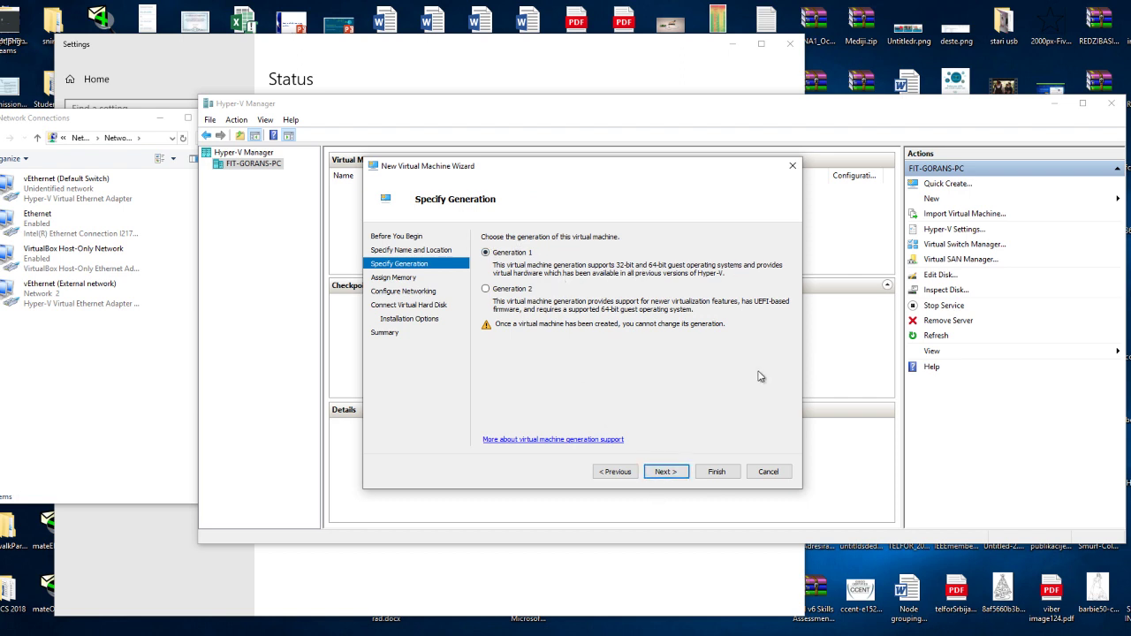
Keep Generation 1 for the new virtual machine and assign it 4000 MB of startup memory
{"action": "left_click", "coordinate": [664, 472]}
{"action": "type", "text": "4000"}
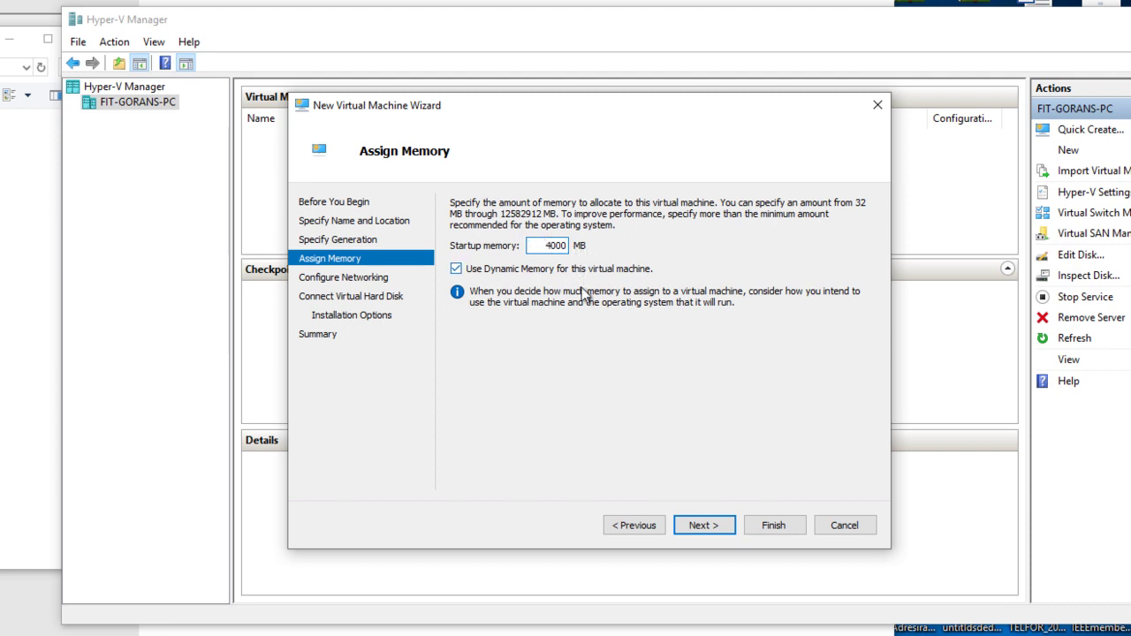
{"action": "left_click", "coordinate": [713, 527]}
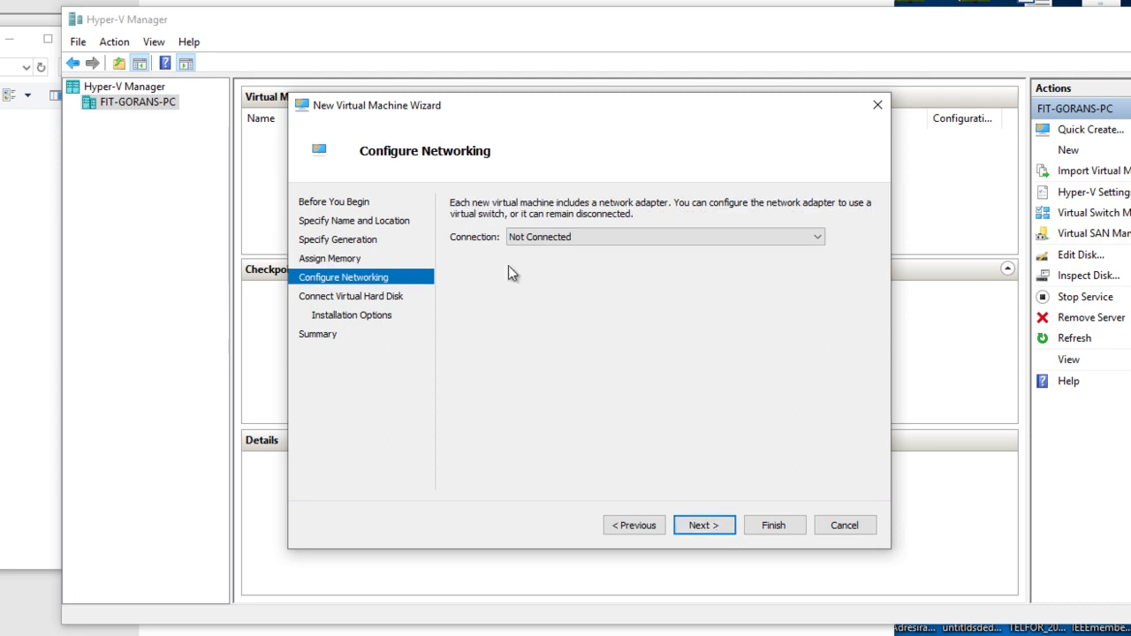
Connect the new virtual machine's network adapter to External network and continue to the hard disk settings
{"action": "left_click", "coordinate": [574, 239]}
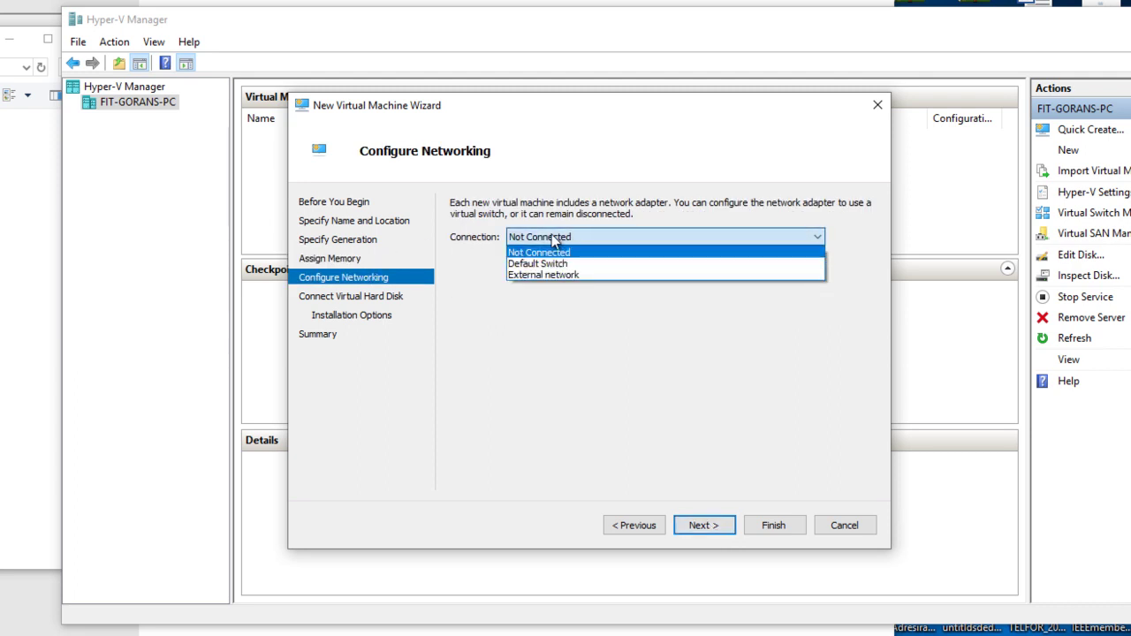
{"action": "left_click", "coordinate": [567, 277]}
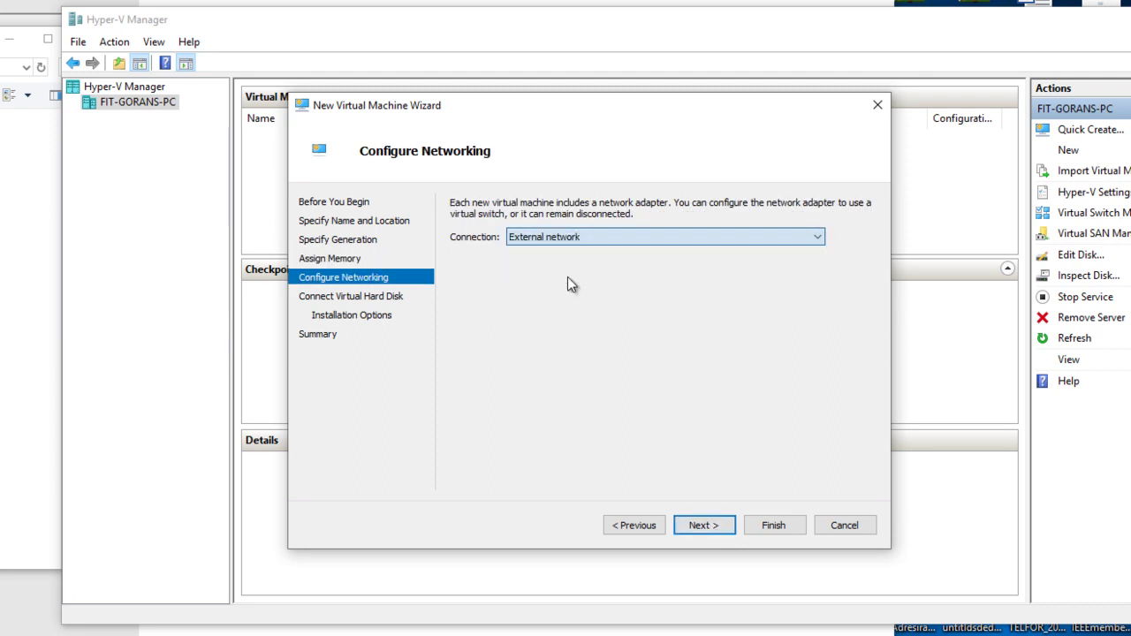
{"action": "left_click", "coordinate": [701, 524]}
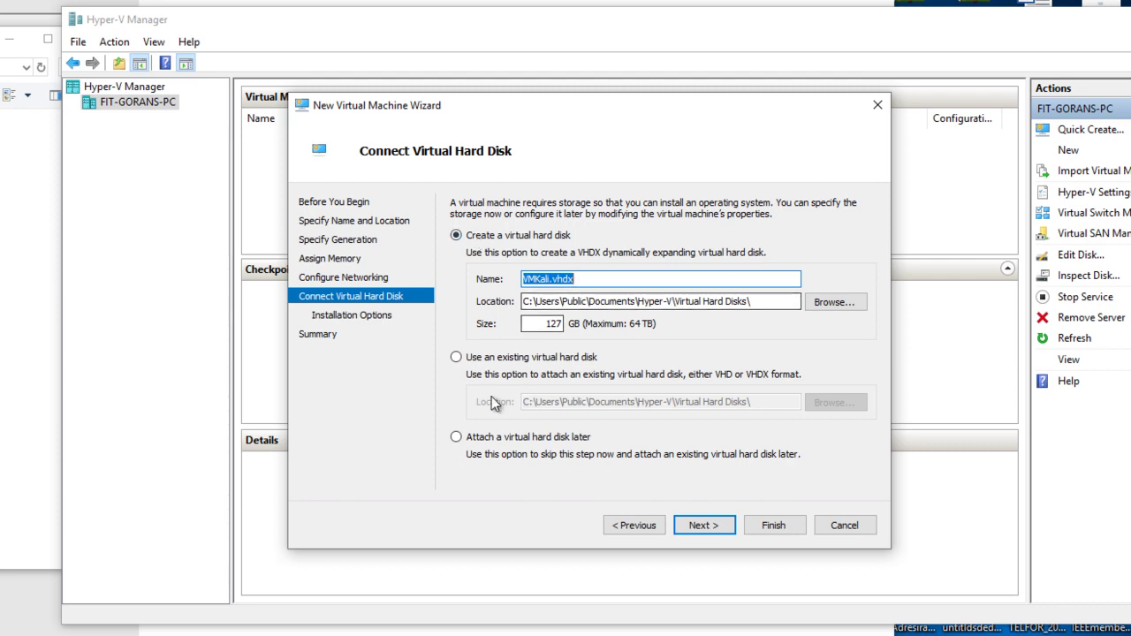
Choose to attach a virtual hard disk later and finish creating the virtual machine
{"action": "left_click", "coordinate": [456, 358]}
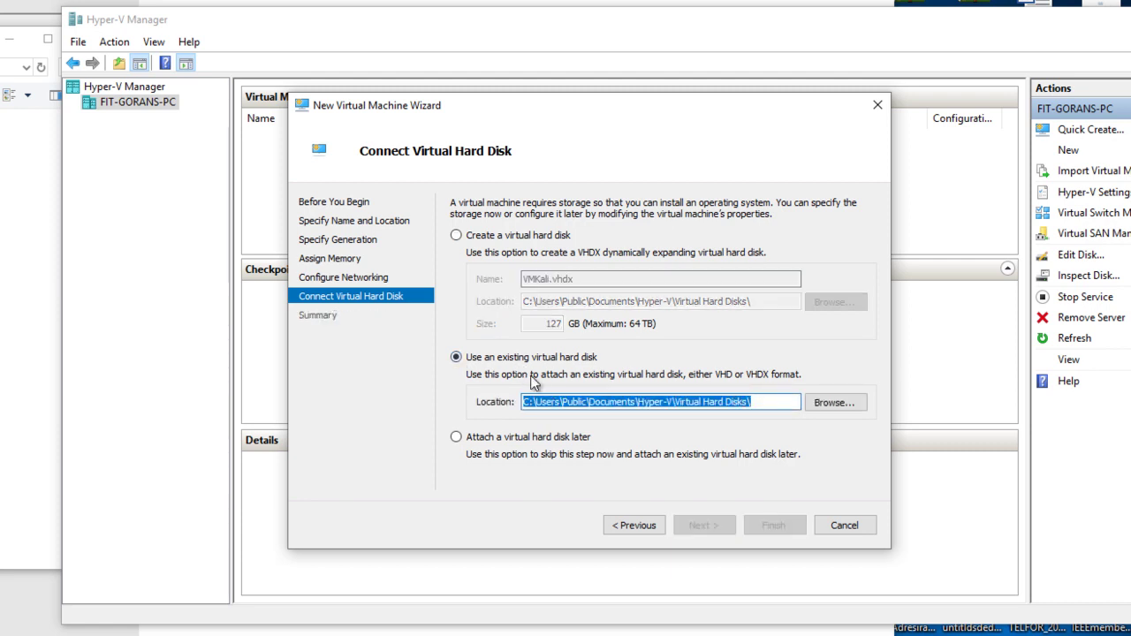
{"action": "left_click", "coordinate": [456, 437]}
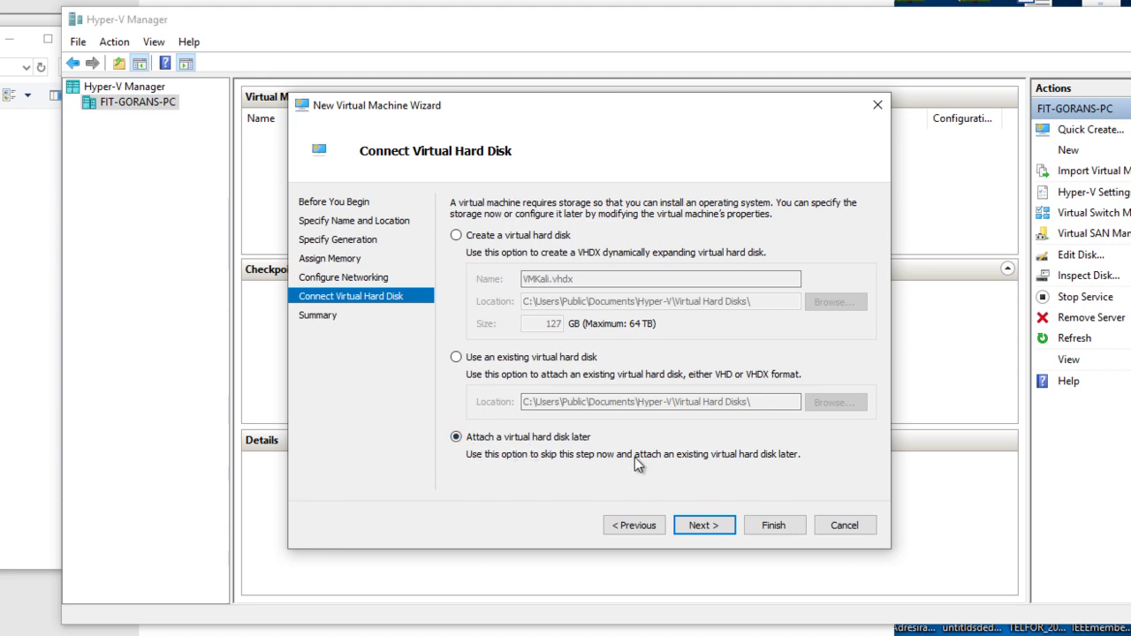
{"action": "left_click", "coordinate": [700, 525]}
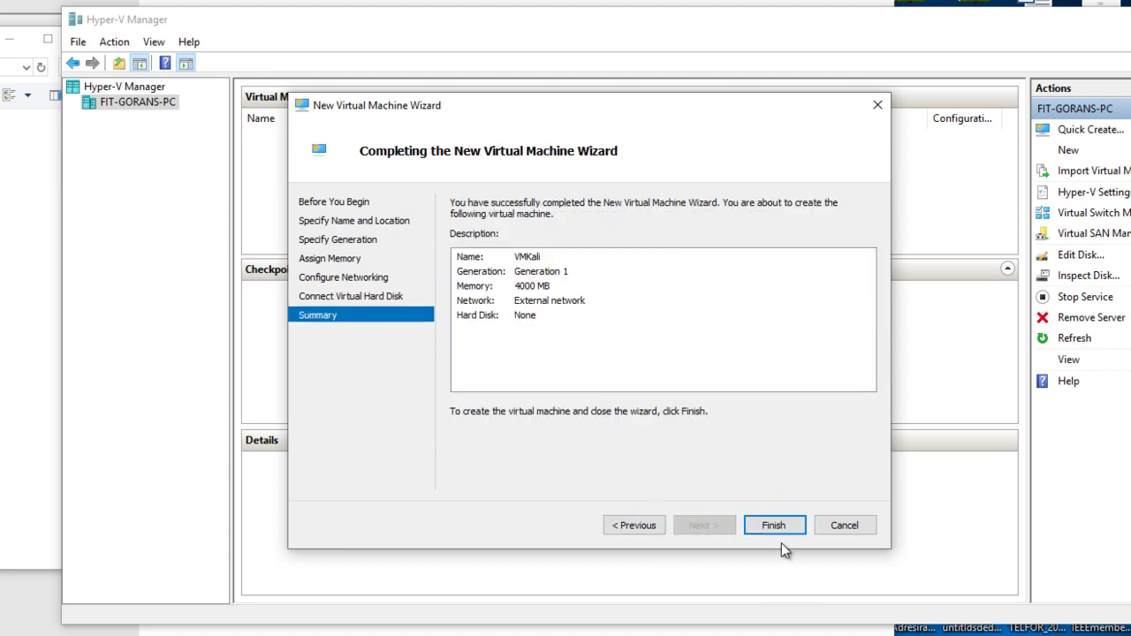
{"action": "left_click", "coordinate": [774, 527]}
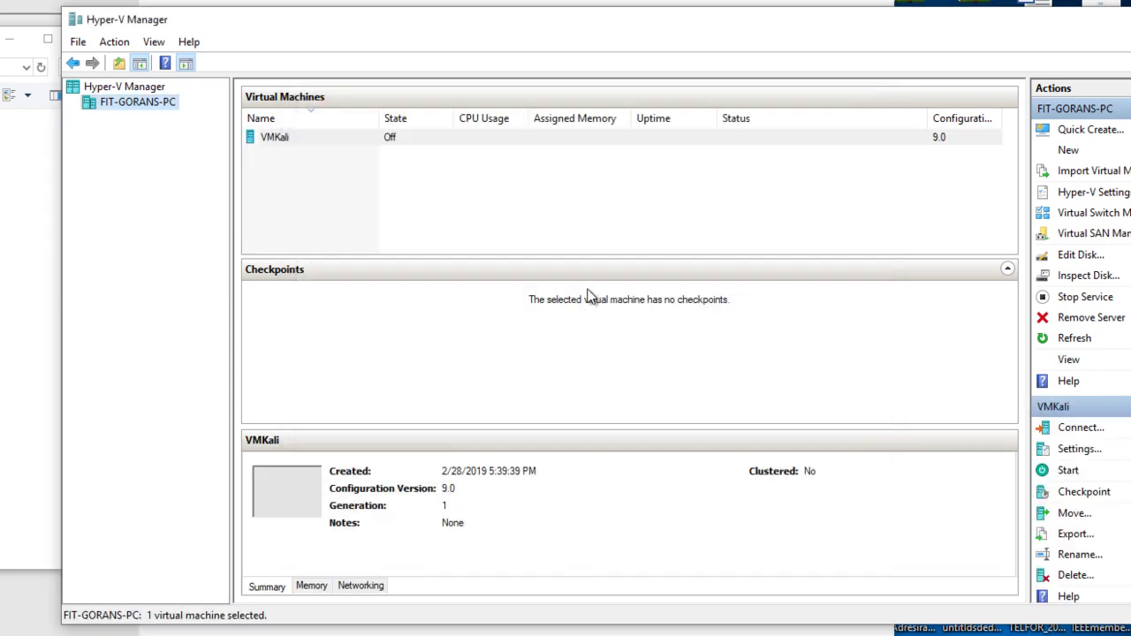
Connect to the VMKali virtual machine and start it
{"action": "left_click", "coordinate": [294, 140]}
{"action": "right_click", "coordinate": [297, 140]}
{"action": "left_click", "coordinate": [334, 149]}
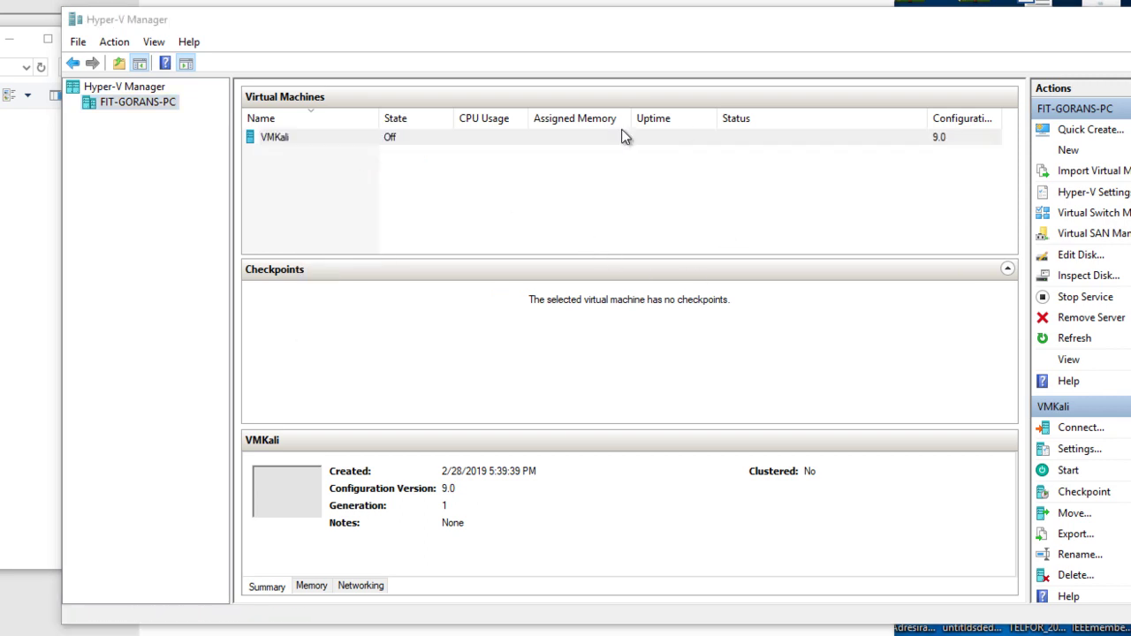
{"action": "left_click", "coordinate": [577, 143]}
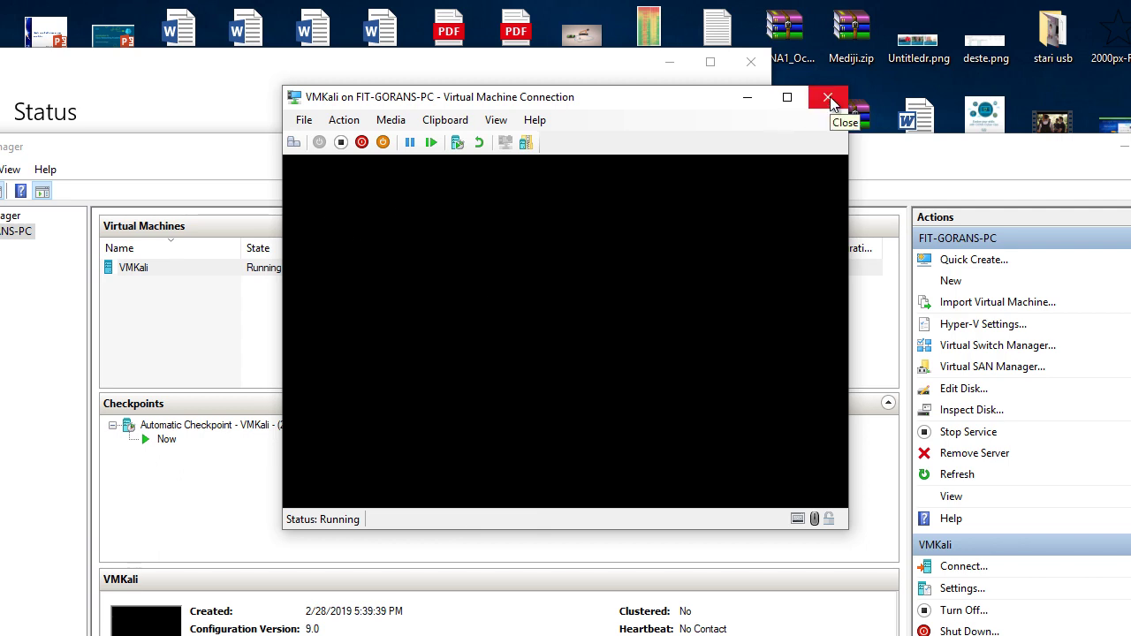
Request a shutdown of VMKali, close its connection window and turn the machine off from Hyper-V Manager
{"action": "left_click", "coordinate": [361, 143]}
{"action": "left_click", "coordinate": [586, 333]}
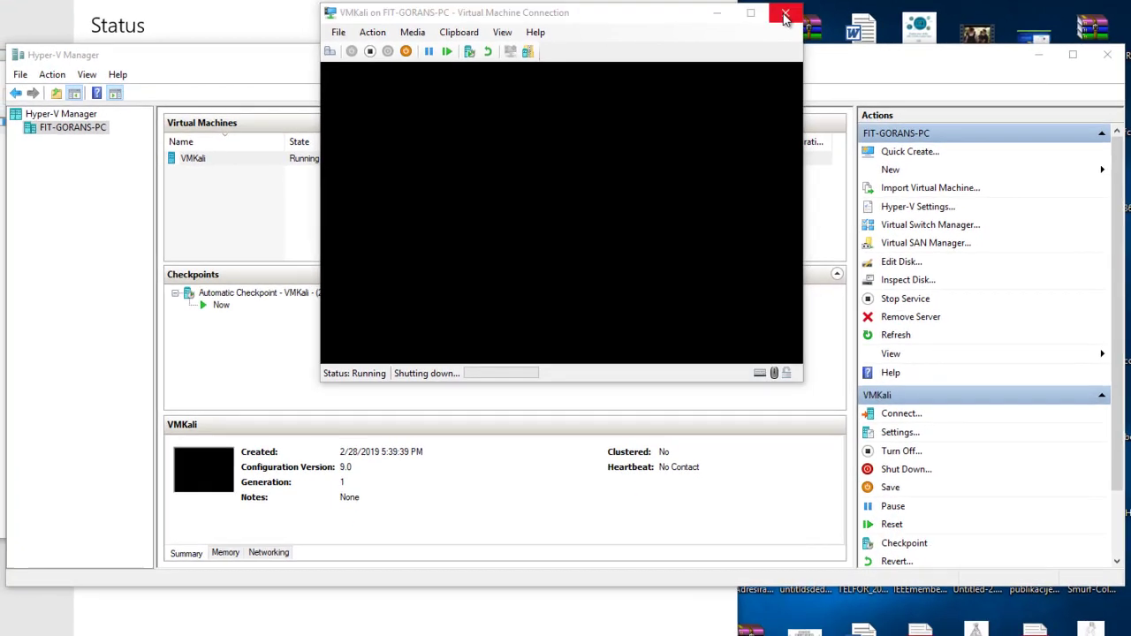
{"action": "left_click", "coordinate": [176, 271]}
{"action": "left_click", "coordinate": [228, 162]}
{"action": "right_click", "coordinate": [227, 160]}
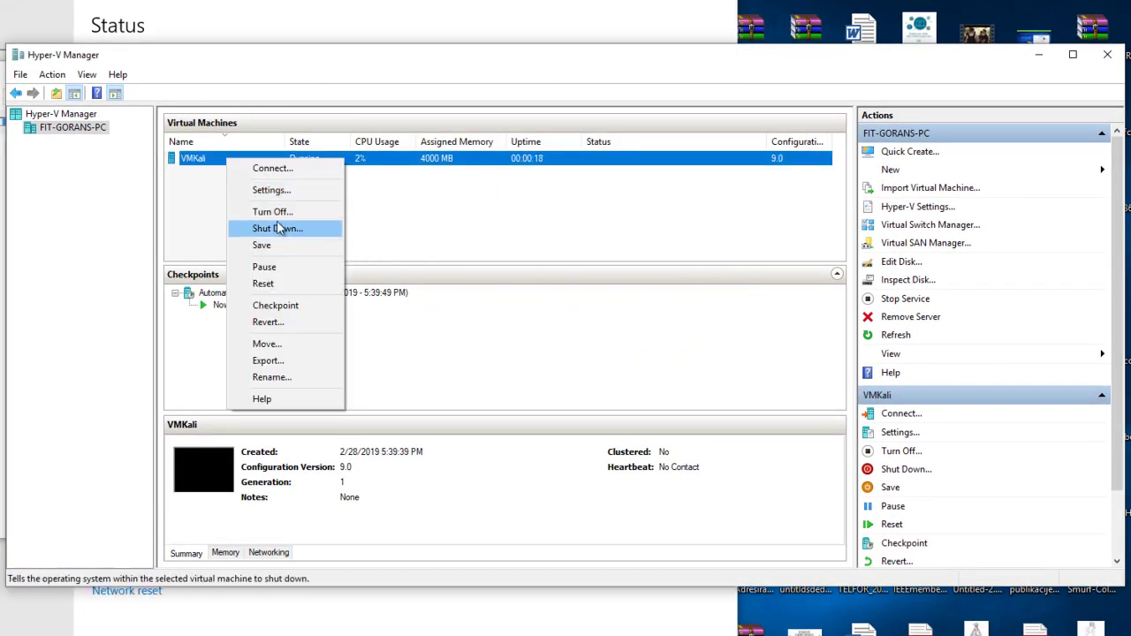
{"action": "left_click", "coordinate": [274, 213]}
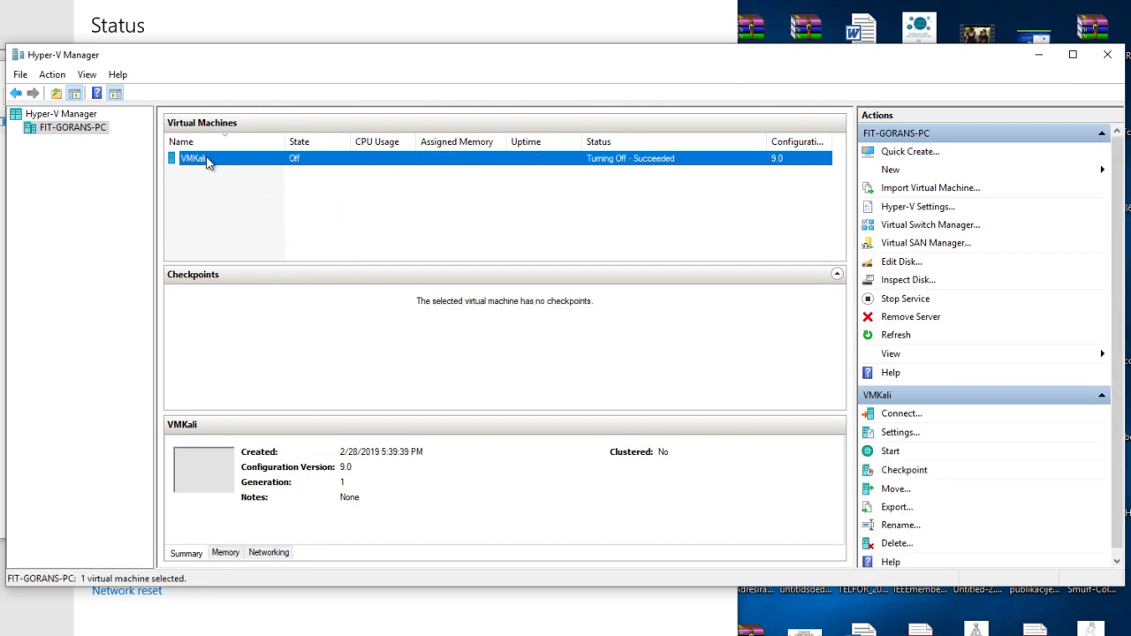
In VMKali's settings, mount kali-linux-2018.4-amd64.iso from Downloads in the DVD drive on IDE Controller 1 and save the settings
{"action": "right_click", "coordinate": [212, 159]}
{"action": "left_click", "coordinate": [265, 190]}
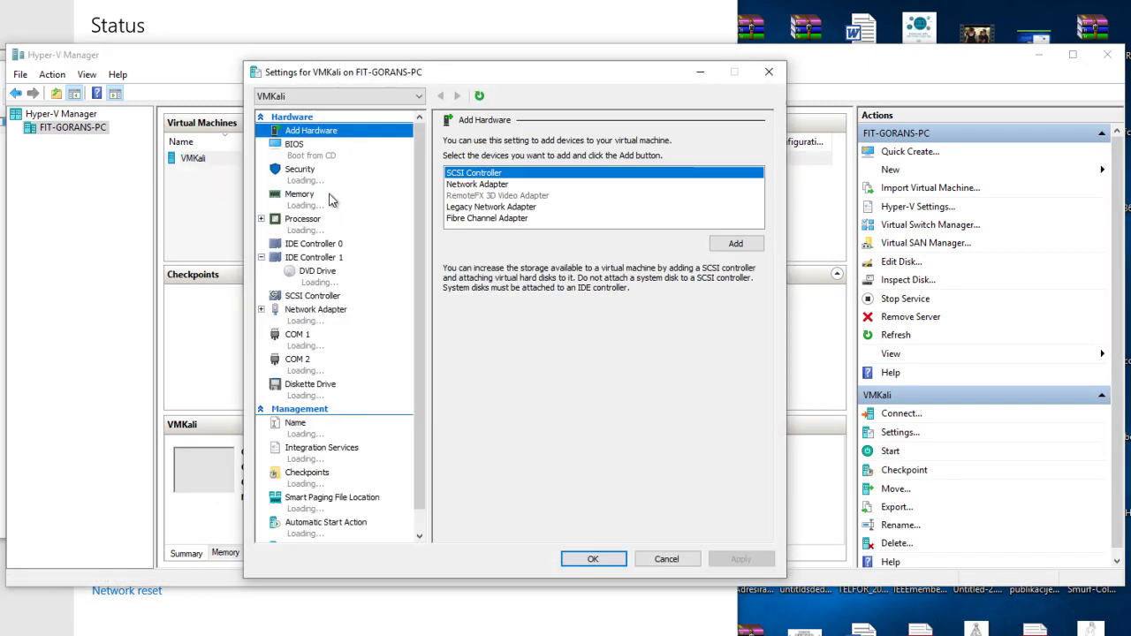
{"action": "left_click", "coordinate": [318, 272]}
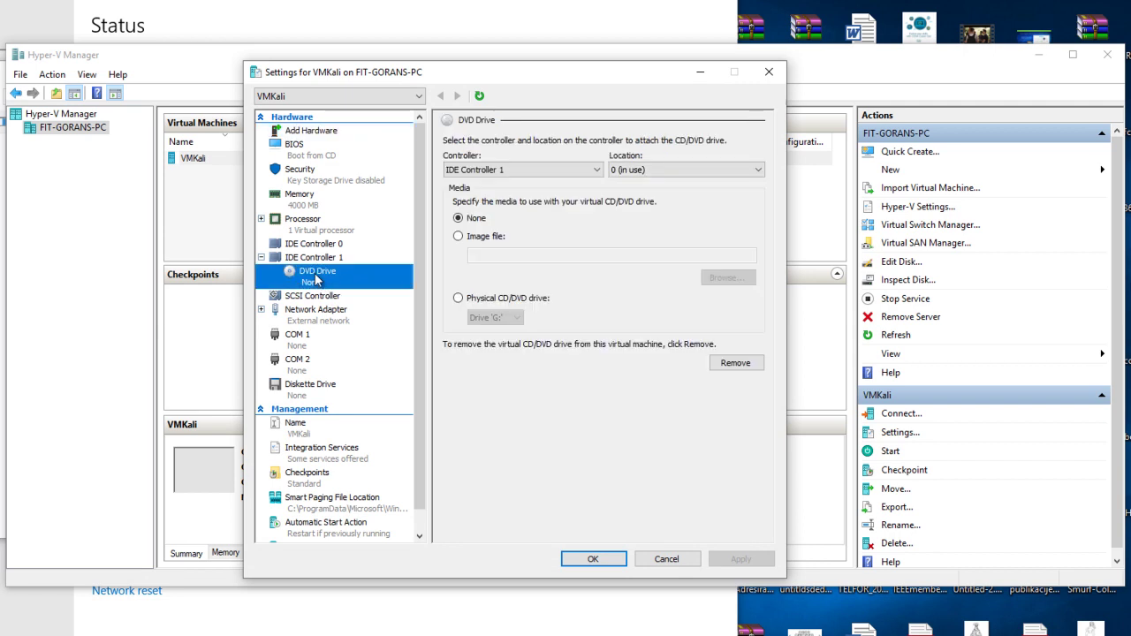
{"action": "left_click", "coordinate": [458, 236]}
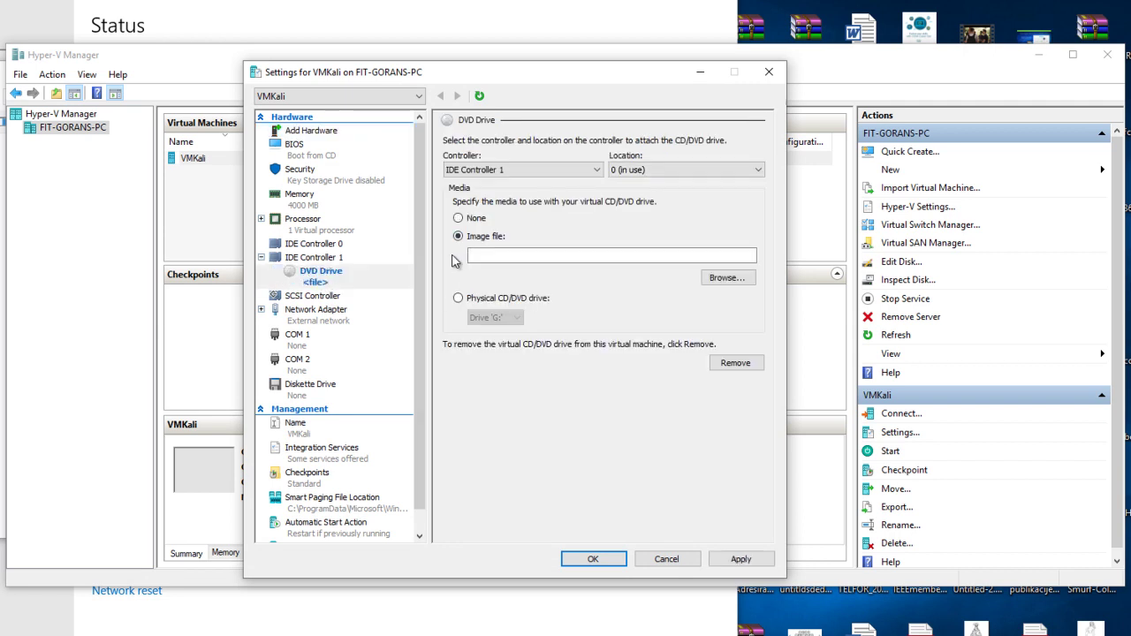
{"action": "left_click", "coordinate": [726, 278]}
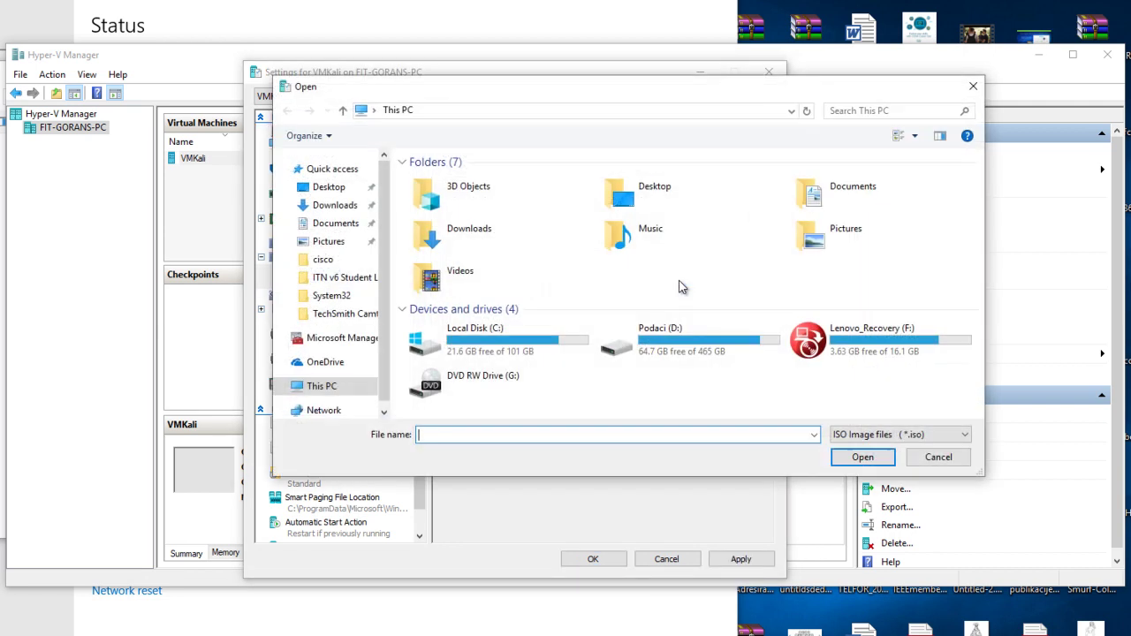
{"action": "left_click", "coordinate": [337, 206]}
{"action": "left_click", "coordinate": [439, 228]}
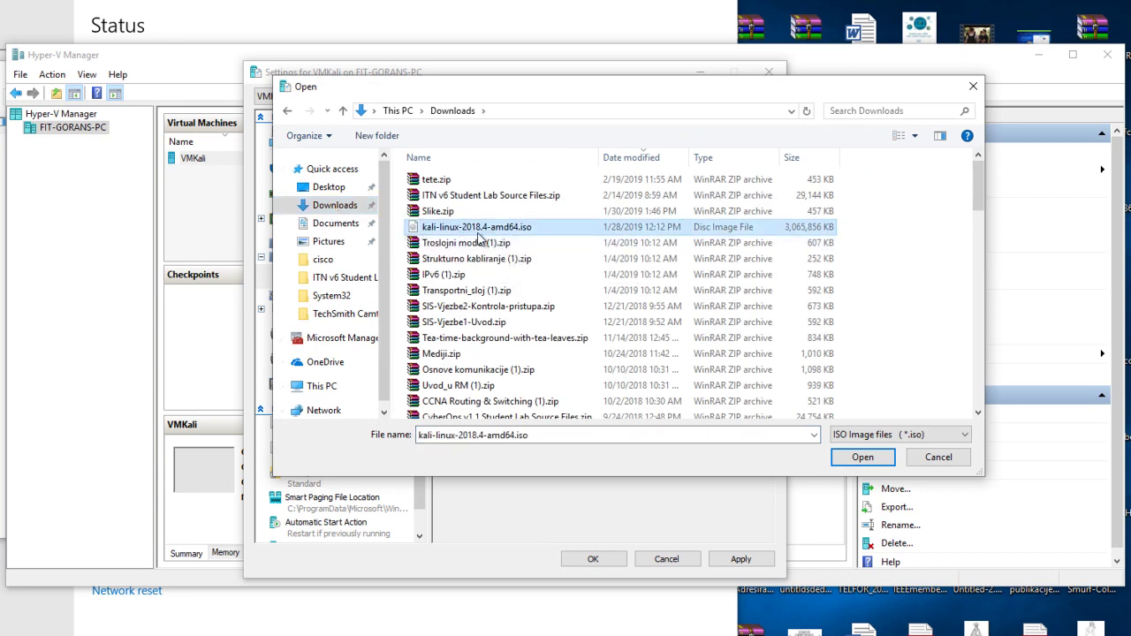
{"action": "left_click", "coordinate": [863, 458]}
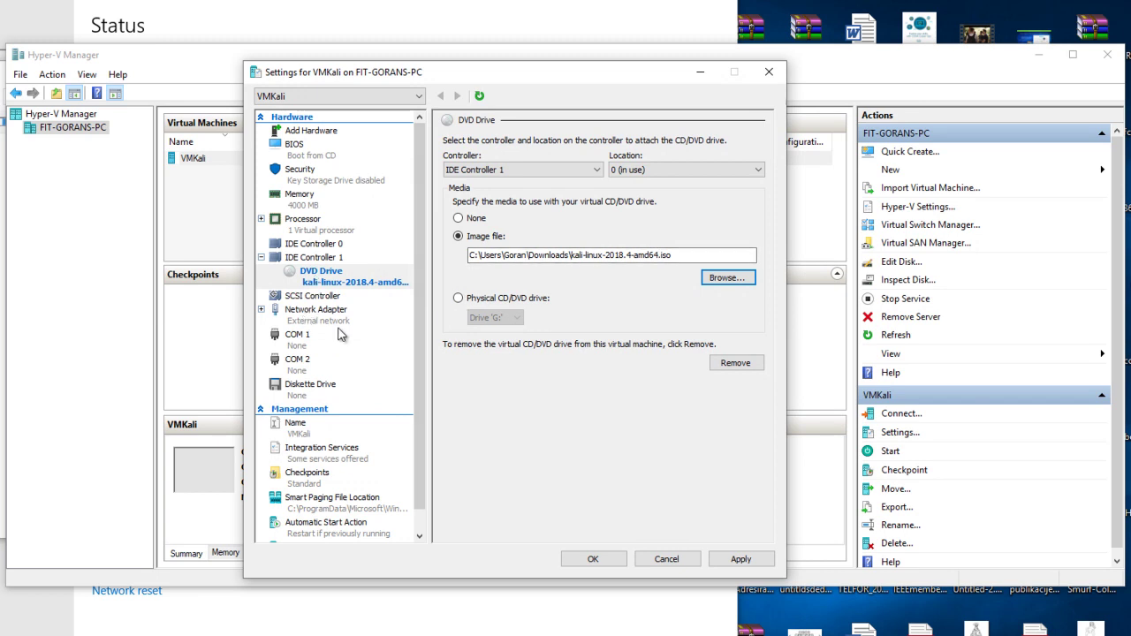
{"action": "left_click", "coordinate": [740, 562]}
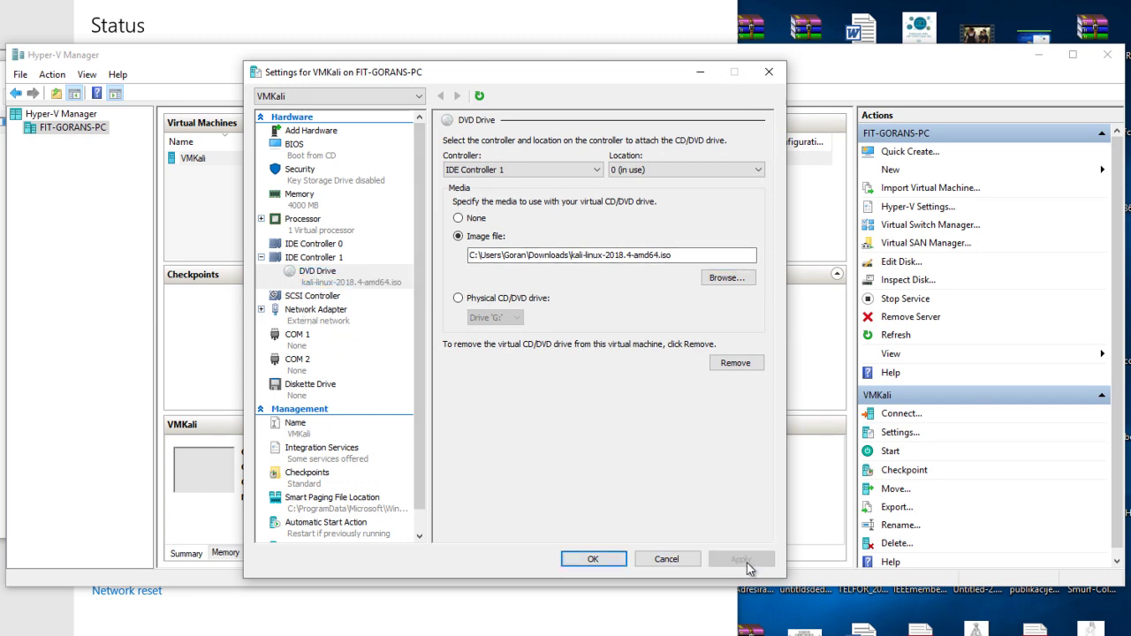
{"action": "left_click", "coordinate": [589, 558]}
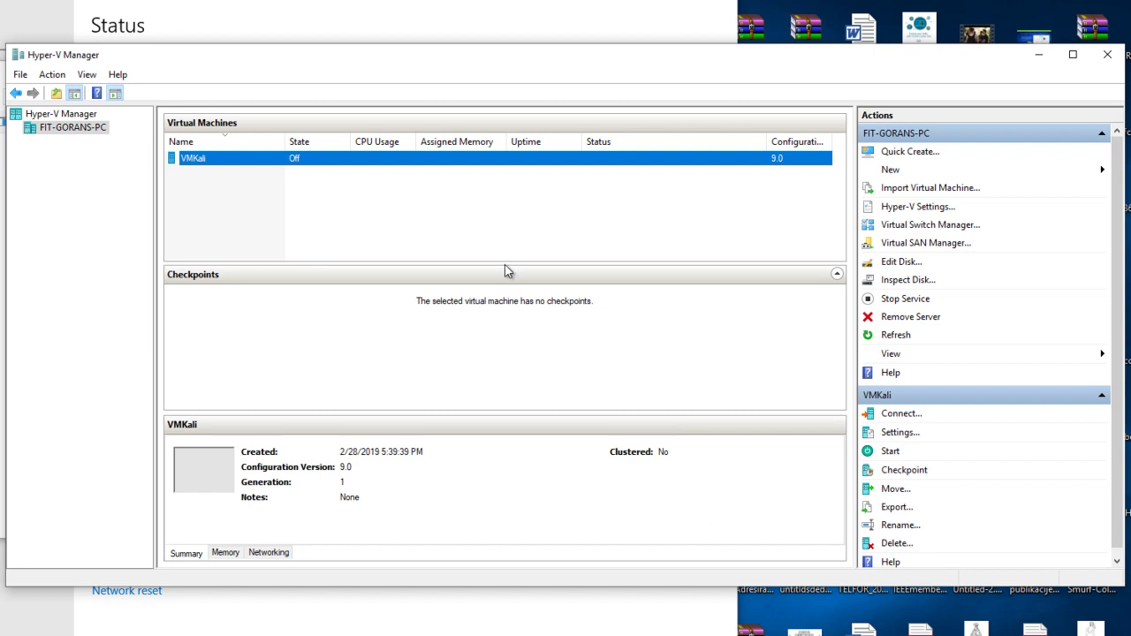
Connect to VMKali and start it from the mounted Kali image
{"action": "right_click", "coordinate": [240, 163]}
{"action": "left_click", "coordinate": [292, 175]}
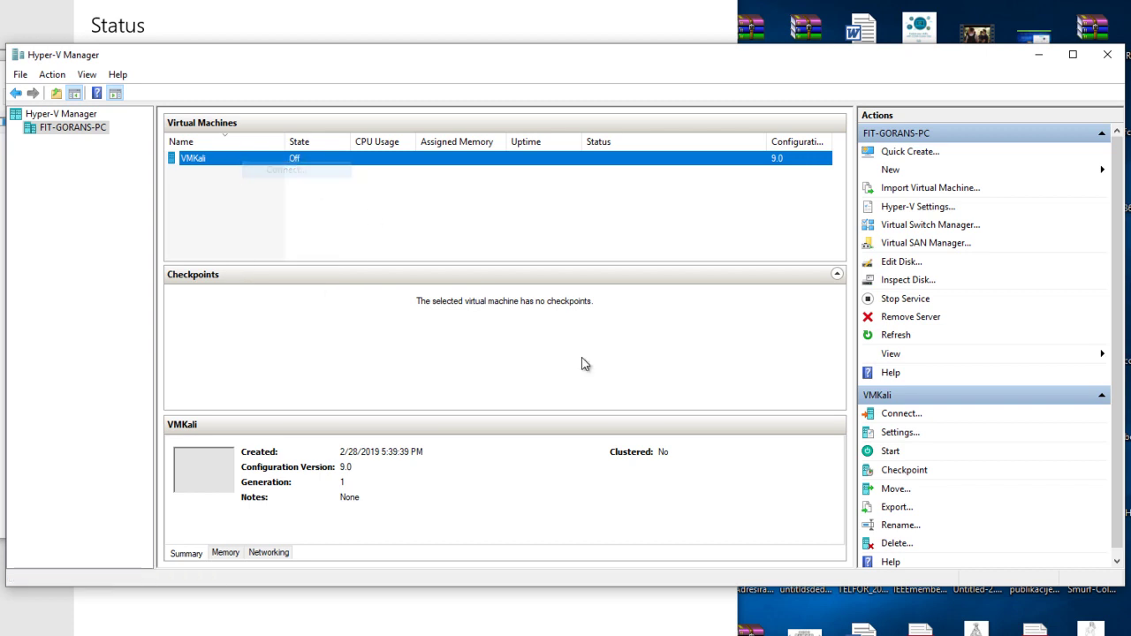
{"action": "left_click", "coordinate": [565, 231]}
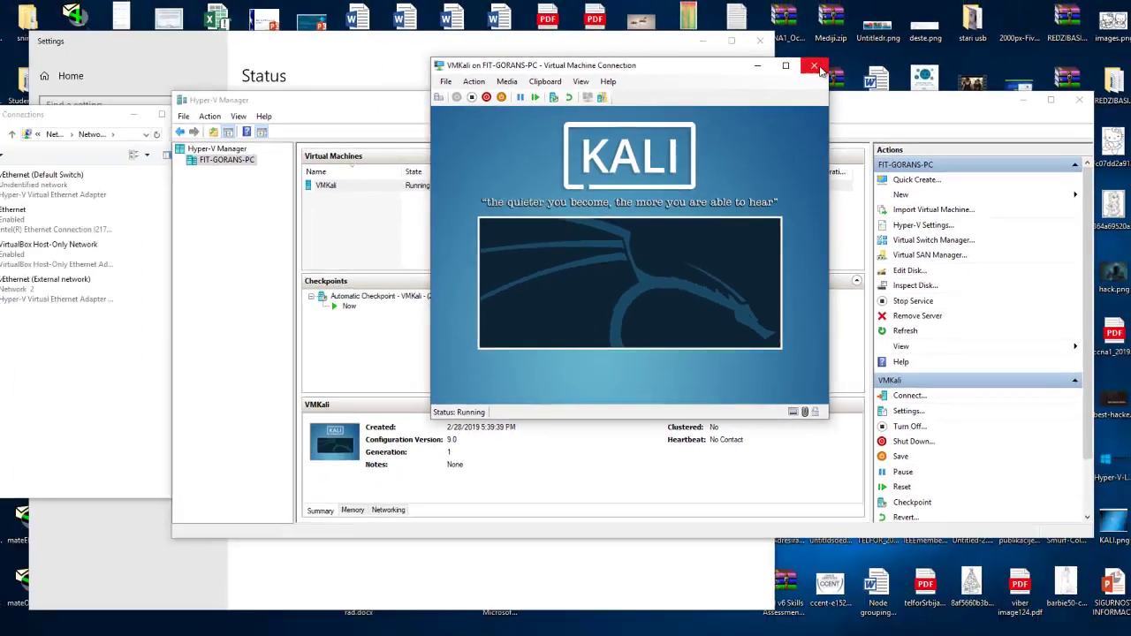
Close and reopen the VMKali connection window, and boot the Live (amd64) entry
{"action": "left_click", "coordinate": [828, 70]}
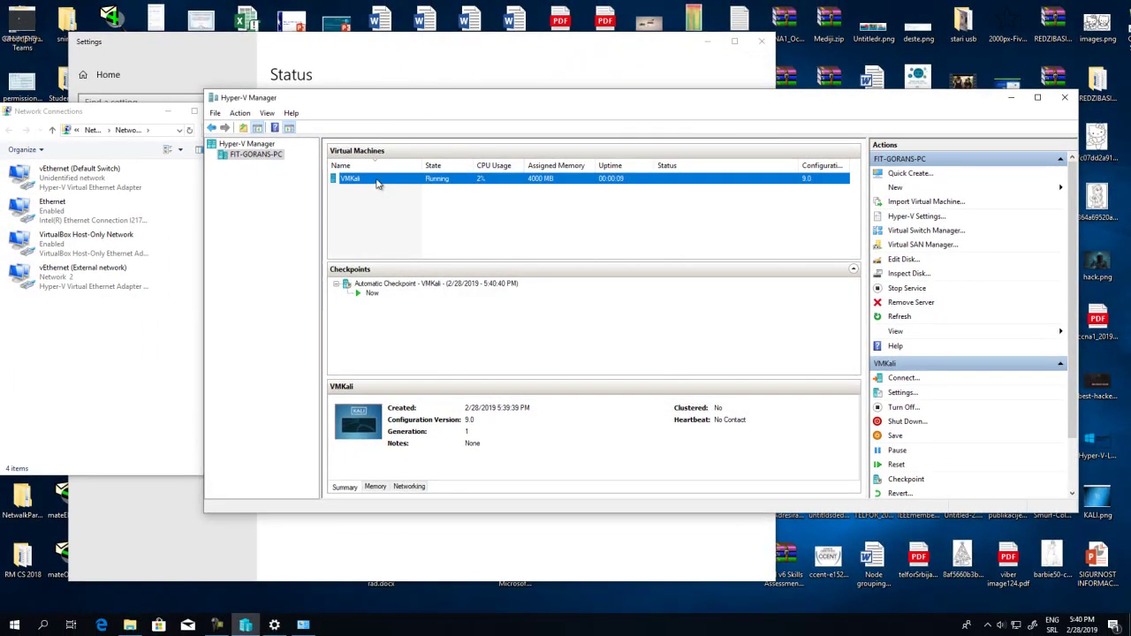
{"action": "double_click", "coordinate": [377, 179]}
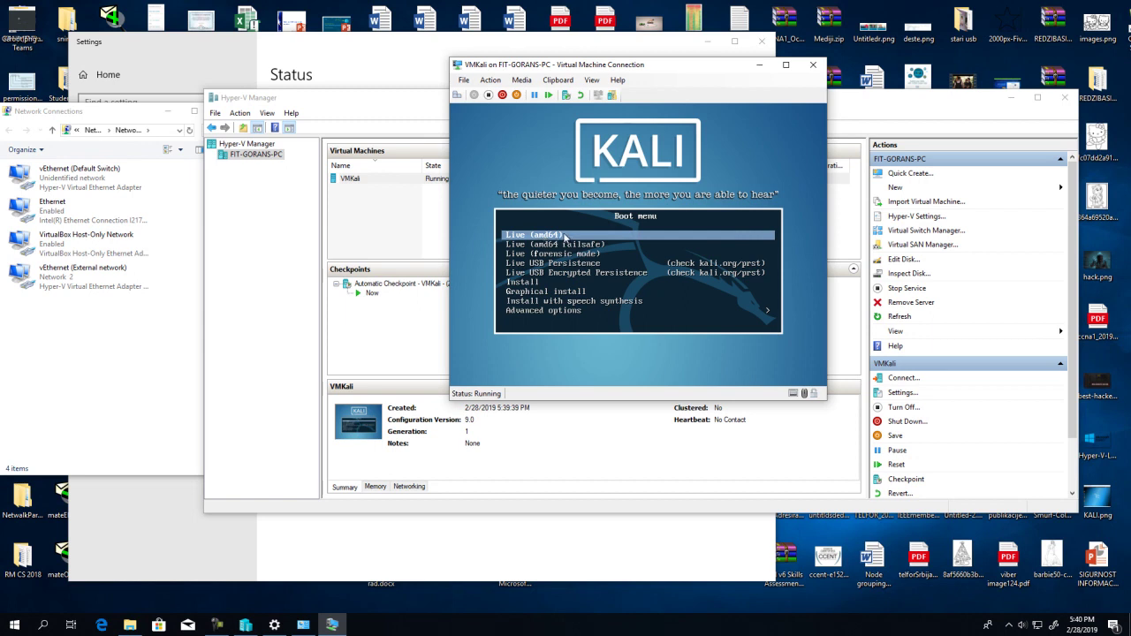
{"action": "key", "text": "Return"}
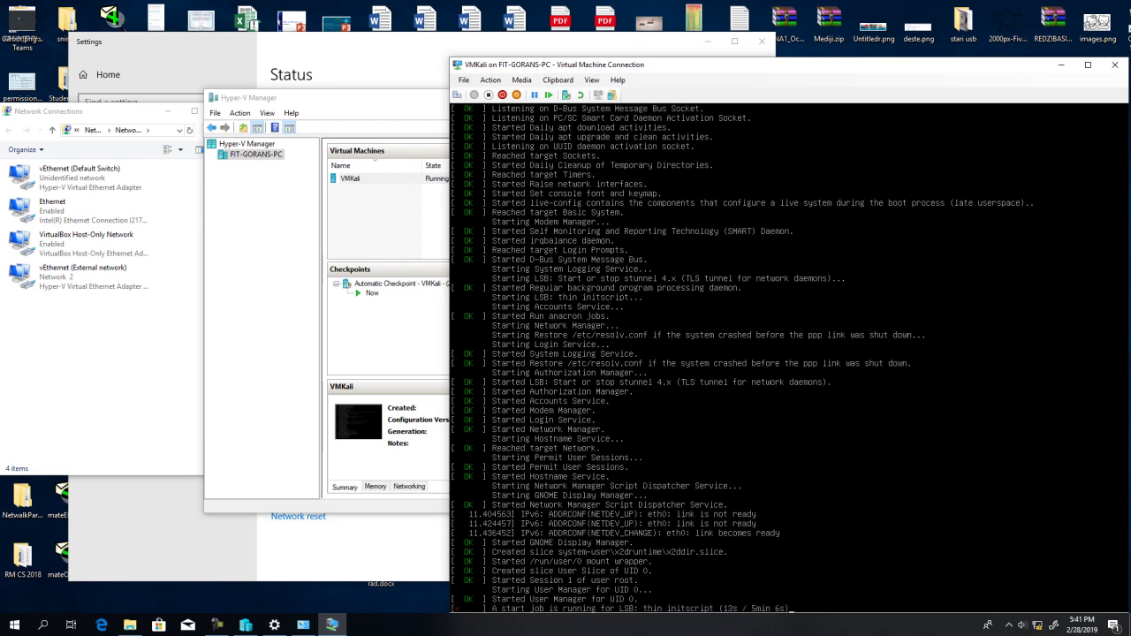
Reposition the VMKali window, open a terminal in Kali and run "service network-manager stop"
{"action": "left_click_drag", "start_coordinate": [815, 70], "coordinate": [802, 38]}
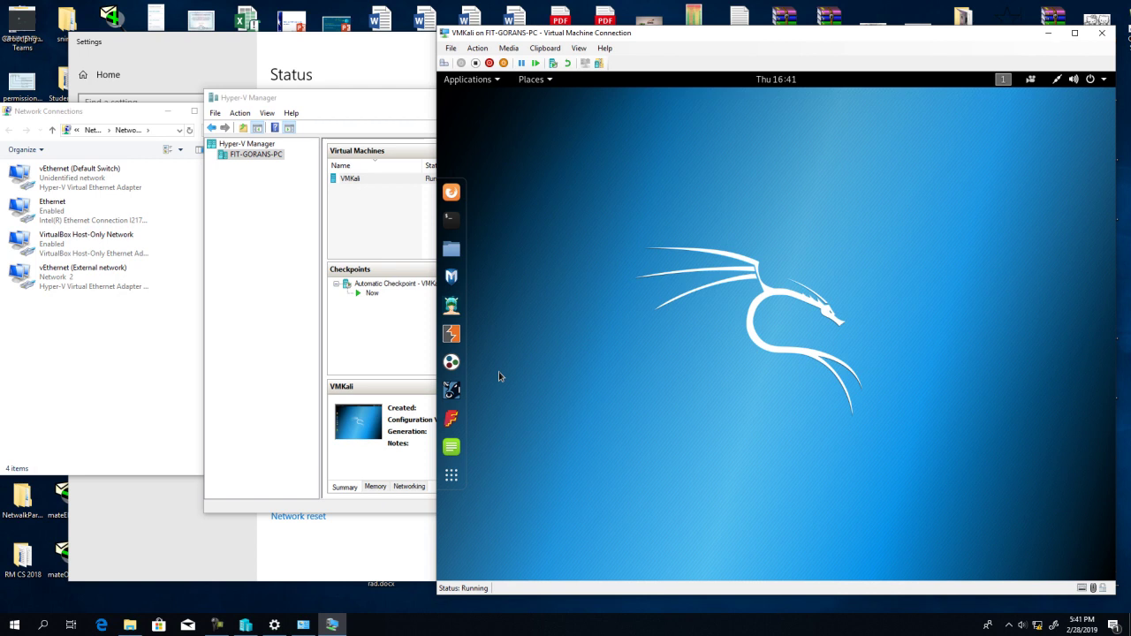
{"action": "left_click_drag", "start_coordinate": [974, 39], "coordinate": [850, 25]}
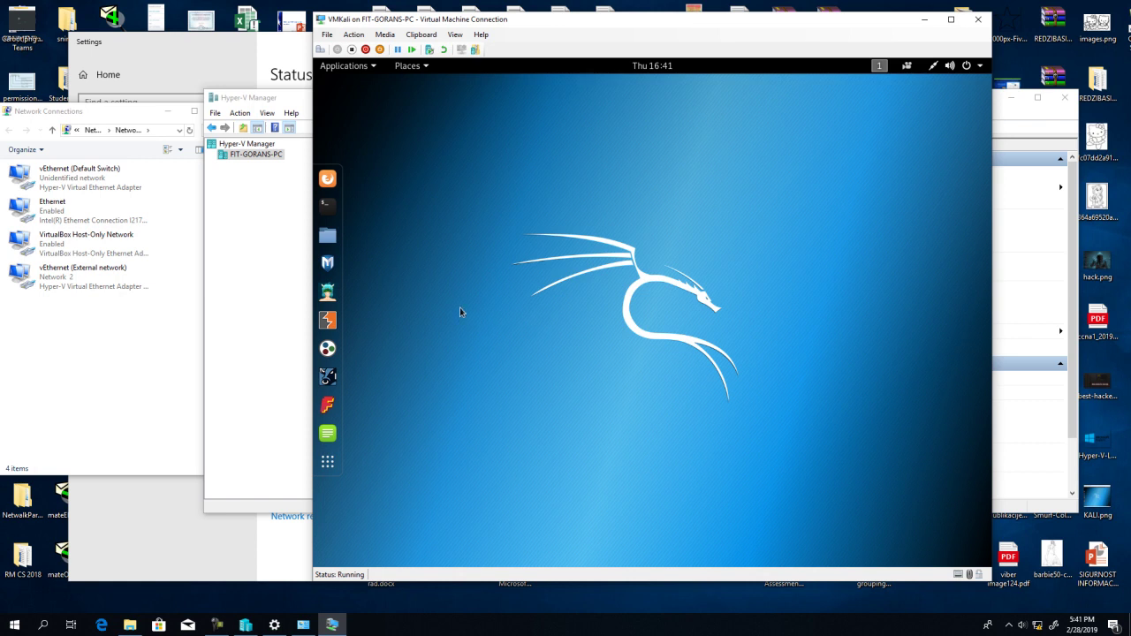
{"action": "left_click", "coordinate": [326, 209]}
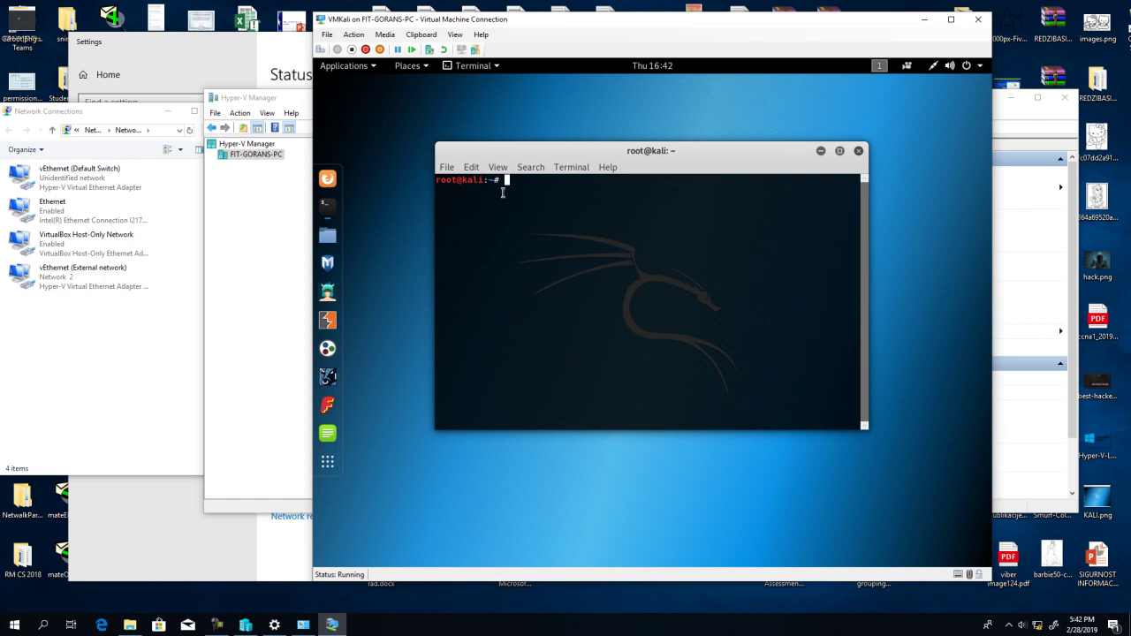
{"action": "type", "text": "service network-manager stop"}
{"action": "key", "text": "Return"}
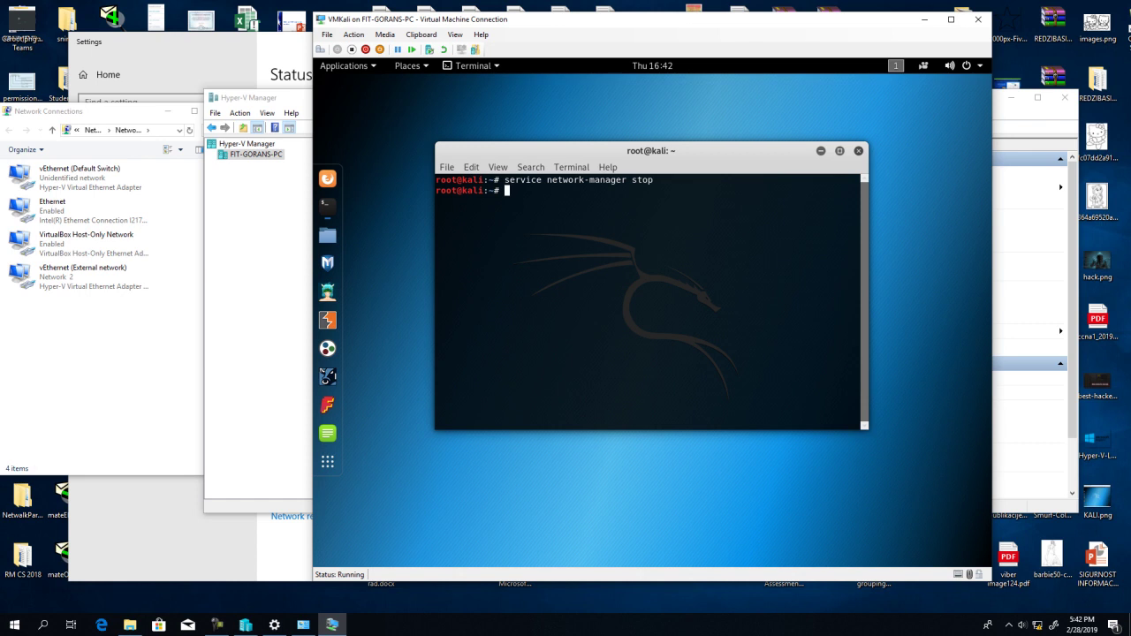
Run ifconfig to examine the network interface configuration, and move its output out of view with a series of empty prompts
{"action": "type", "text": "ifconfig"}
{"action": "key", "text": "Return"}
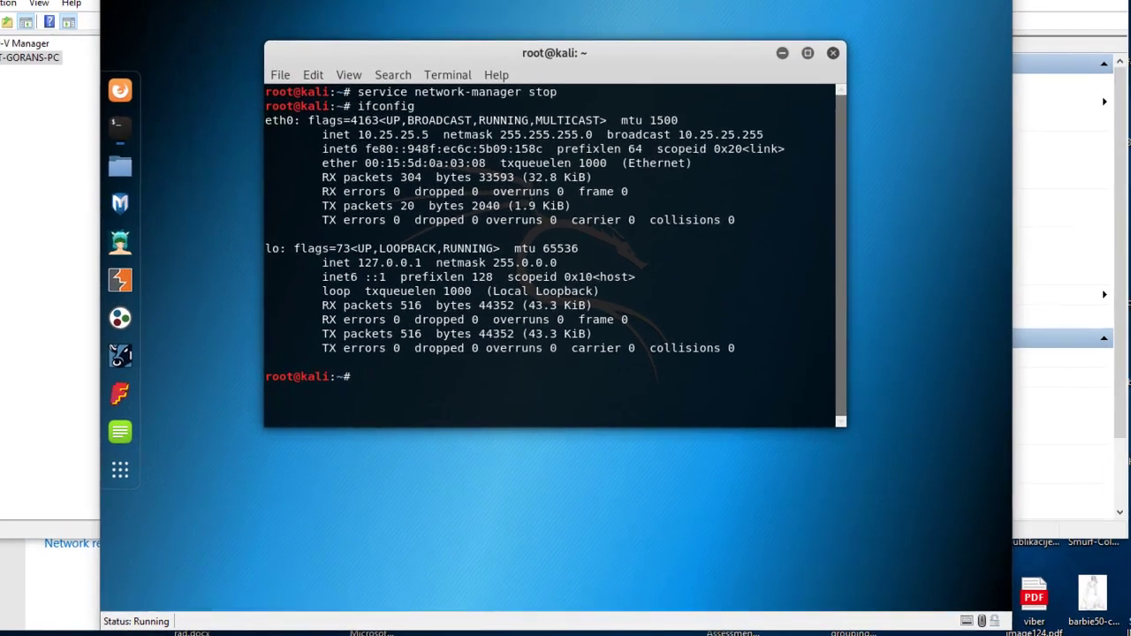
{"action": "key", "text": "Return"}
{"action": "key", "text": "Return"}
{"action": "key", "text": "Return"}
{"action": "key", "text": "Return"}
{"action": "key", "text": "Return"}
{"action": "key", "text": "Return"}
{"action": "key", "text": "Return"}
{"action": "key", "text": "Return"}
{"action": "key", "text": "Return"}
{"action": "key", "text": "Return"}
{"action": "key", "text": "Return"}
{"action": "key", "text": "Return"}
{"action": "key", "text": "Return"}
{"action": "key", "text": "Return"}
{"action": "key", "text": "Return"}
{"action": "key", "text": "Return"}
{"action": "key", "text": "Return"}
{"action": "key", "text": "Return"}
{"action": "key", "text": "Return"}
{"action": "key", "text": "Return"}
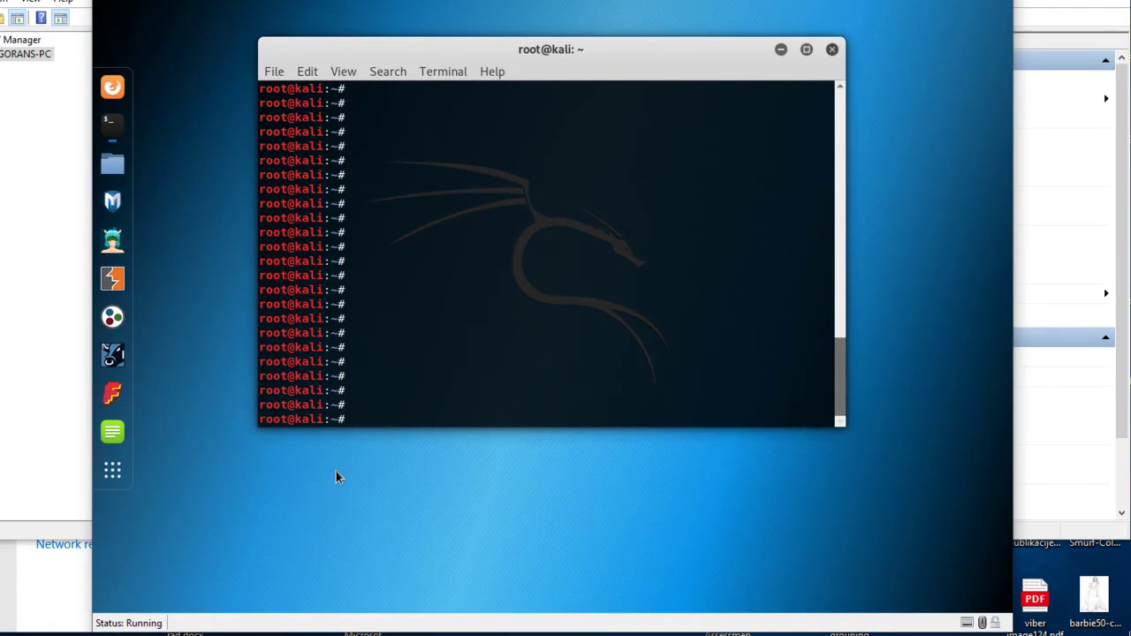
Run "ifconfig eth0 10.10.10.29 netmask 255.255.255.224" to assign a static address to eth0
{"action": "type", "text": "i"}
{"action": "type", "text": "fconfig "}
{"action": "type", "text": "dev et"}
{"action": "key", "text": "BackSpace"}
{"action": "key", "text": "BackSpace"}
{"action": "key", "text": "BackSpace"}
{"action": "key", "text": "BackSpace"}
{"action": "key", "text": "BackSpace"}
{"action": "key", "text": "BackSpace"}
{"action": "type", "text": "eth0 "}
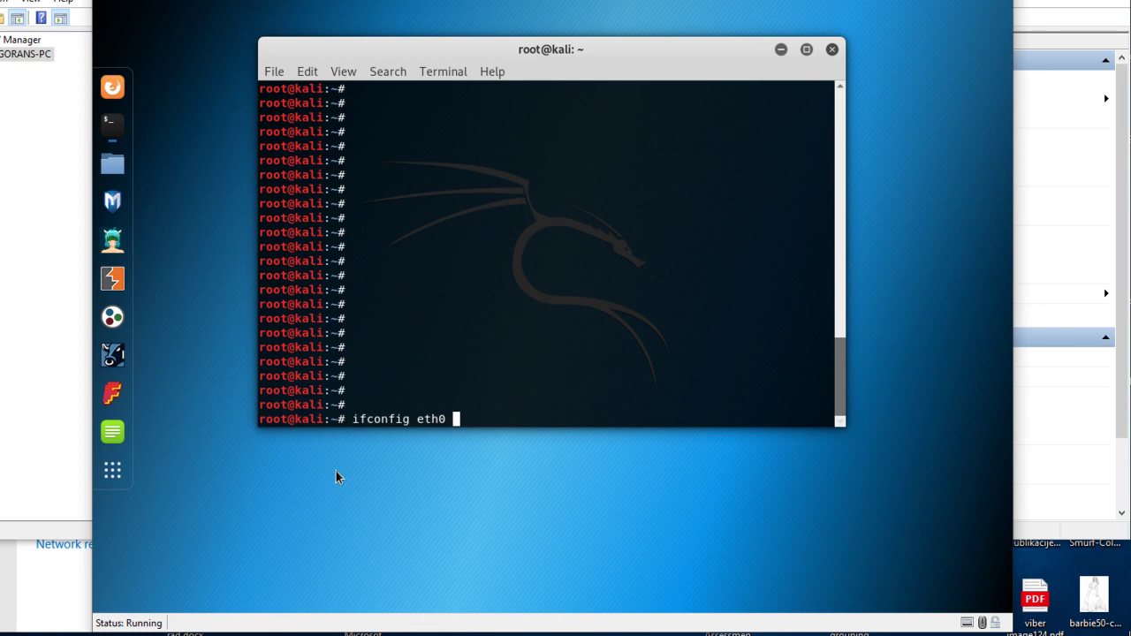
{"action": "type", "text": "10.10.10.29 netmask 255.255.255."}
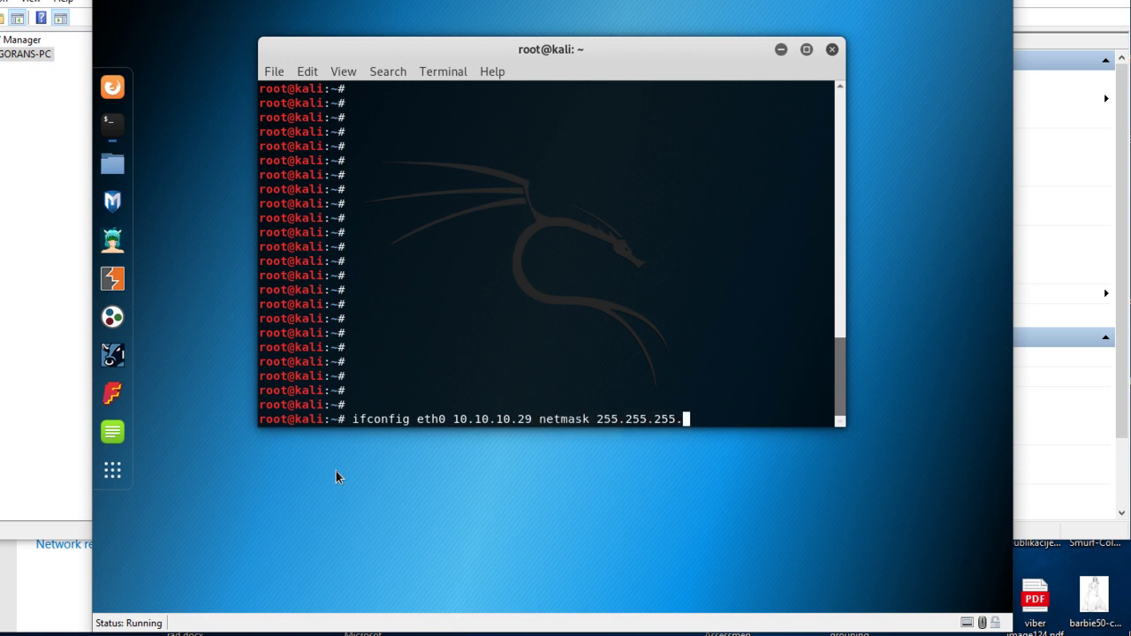
{"action": "type", "text": "224"}
{"action": "key", "text": "Return"}
Run "ip route flush dev eth0" to clear the existing routes on eth0
{"action": "key", "text": "Up"}
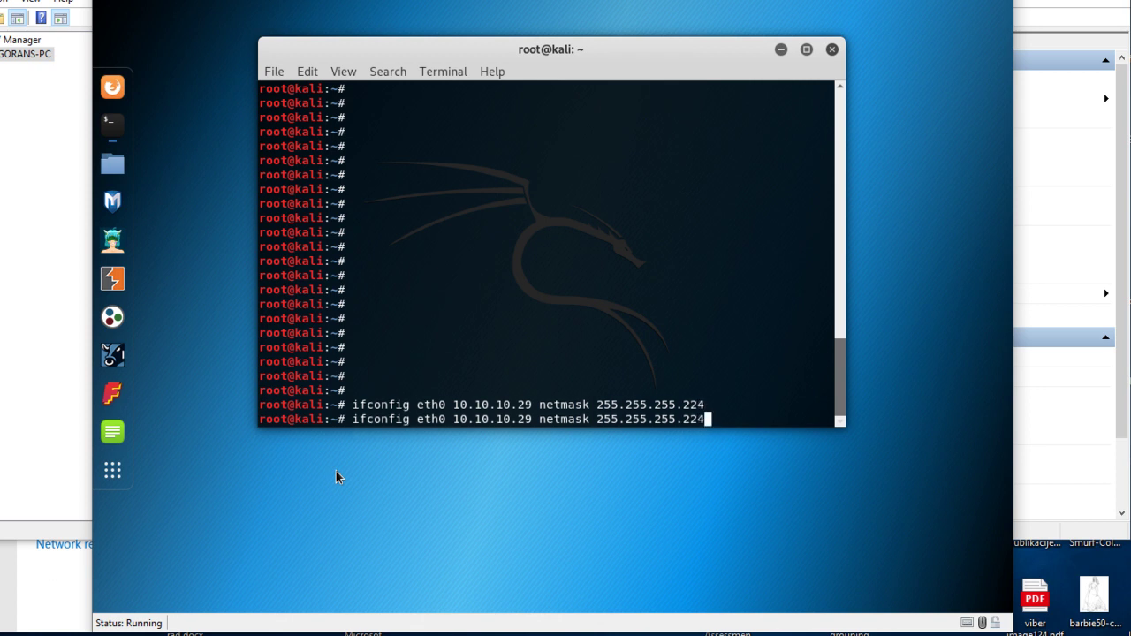
{"action": "key", "text": "BackSpace"}
{"action": "key", "text": "BackSpace"}
{"action": "key", "text": "BackSpace"}
{"action": "key", "text": "BackSpace"}
{"action": "key", "text": "BackSpace"}
{"action": "key", "text": "BackSpace"}
{"action": "key", "text": "BackSpace"}
{"action": "key", "text": "BackSpace"}
{"action": "key", "text": "BackSpace"}
{"action": "key", "text": "BackSpace"}
{"action": "key", "text": "BackSpace"}
{"action": "key", "text": "BackSpace"}
{"action": "key", "text": "BackSpace"}
{"action": "key", "text": "BackSpace"}
{"action": "key", "text": "BackSpace"}
{"action": "key", "text": "BackSpace"}
{"action": "key", "text": "BackSpace"}
{"action": "key", "text": "BackSpace"}
{"action": "key", "text": "BackSpace"}
{"action": "key", "text": "BackSpace"}
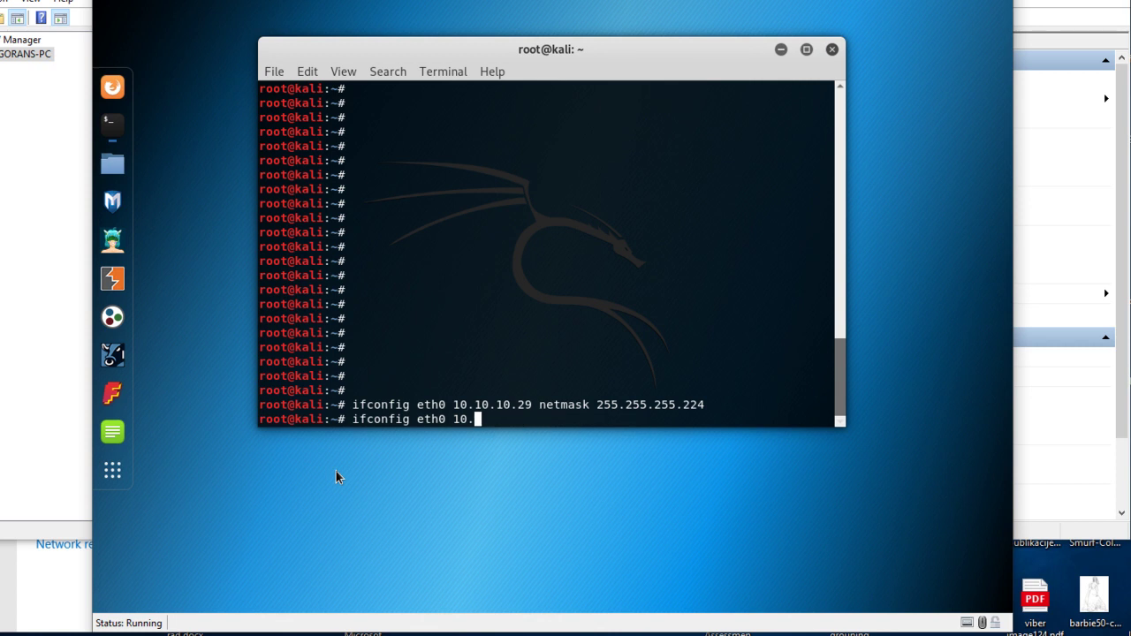
{"action": "key", "text": "BackSpace"}
{"action": "key", "text": "BackSpace"}
{"action": "key", "text": "BackSpace"}
{"action": "key", "text": "BackSpace"}
{"action": "key", "text": "BackSpace"}
{"action": "key", "text": "BackSpace"}
{"action": "type", "text": "g"}
{"action": "key", "text": "BackSpace"}
{"action": "key", "text": "BackSpace"}
{"action": "key", "text": "BackSpace"}
{"action": "key", "text": "BackSpace"}
{"action": "key", "text": "BackSpace"}
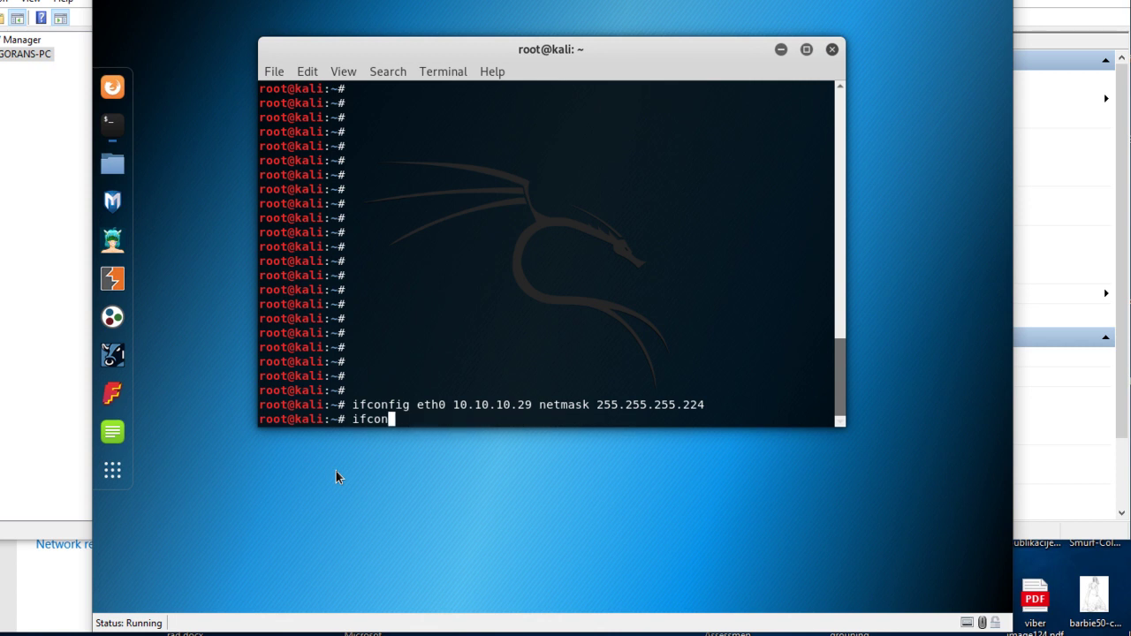
{"action": "key", "text": "BackSpace"}
{"action": "key", "text": "BackSpace"}
{"action": "type", "text": "p route flush"}
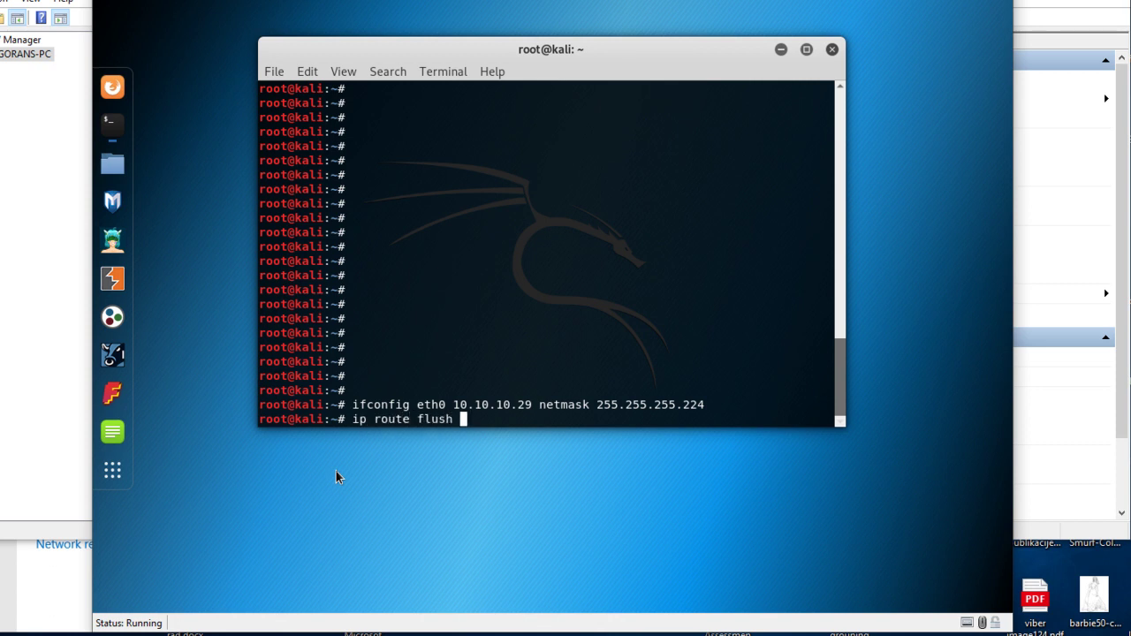
{"action": "type", "text": " ip"}
{"action": "key", "text": "BackSpace"}
{"action": "key", "text": "BackSpace"}
{"action": "type", "text": "dev wet"}
{"action": "key", "text": "BackSpace"}
{"action": "key", "text": "BackSpace"}
{"action": "key", "text": "BackSpace"}
{"action": "type", "text": "eth0"}
{"action": "key", "text": "Return"}
Run "ip route add 10.10.10.0/27 dev eth0" to add the local subnet route
{"action": "type", "text": "ip route"}
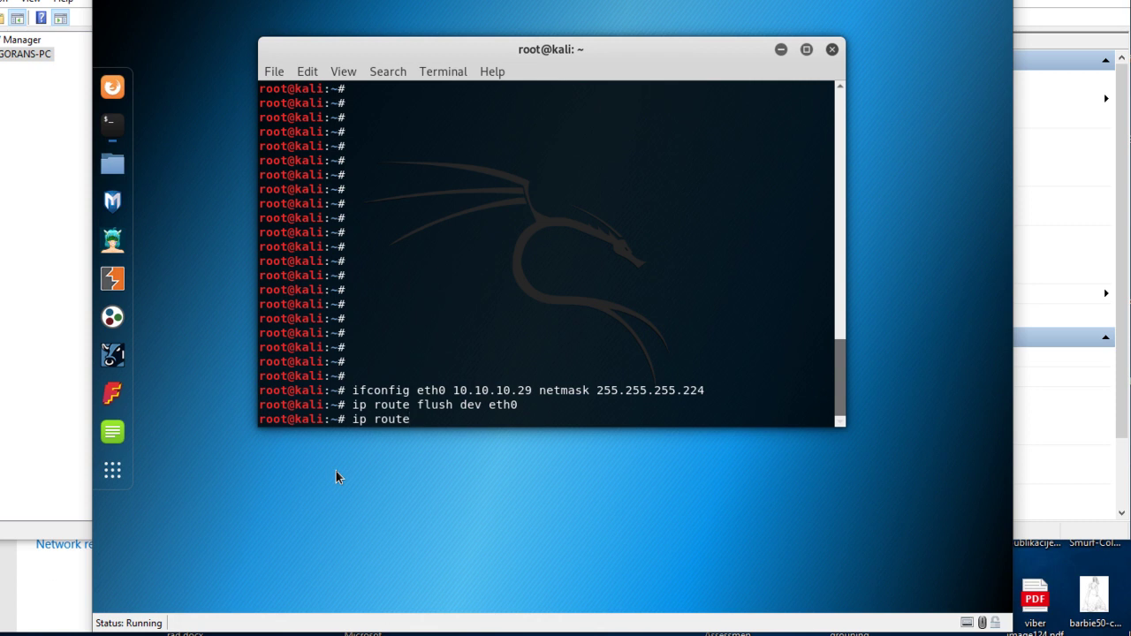
{"action": "type", "text": " add "}
{"action": "type", "text": "190"}
{"action": "key", "text": "BackSpace"}
{"action": "key", "text": "BackSpace"}
{"action": "type", "text": "0.10.10.0"}
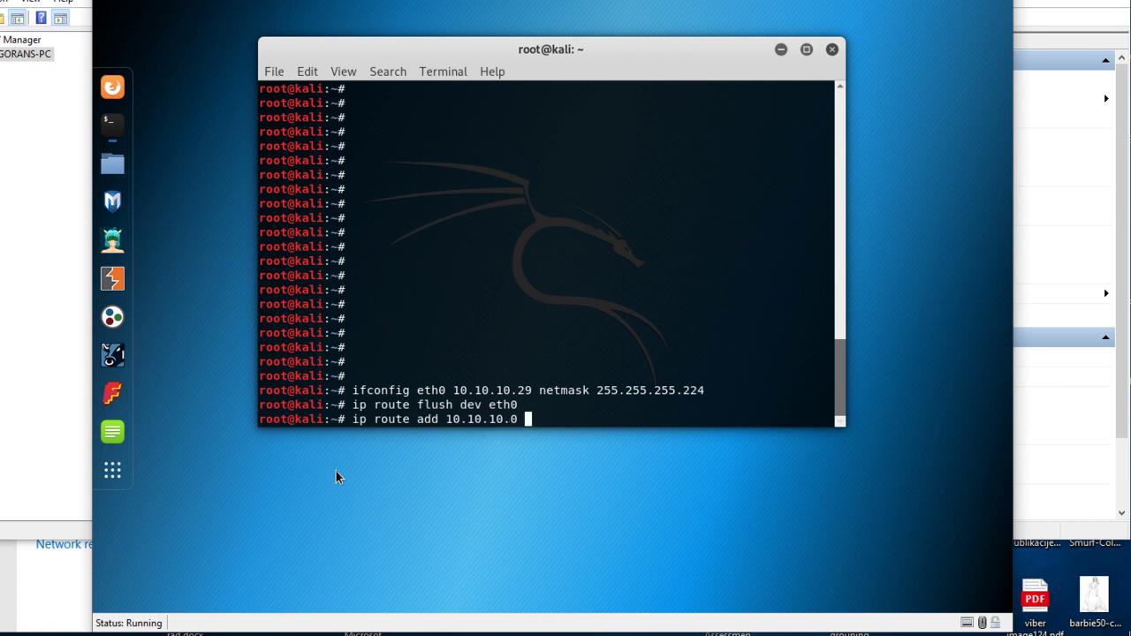
{"action": "key", "text": "BackSpace"}
{"action": "type", "text": "/27 dev eth0"}
{"action": "key", "text": "Return"}
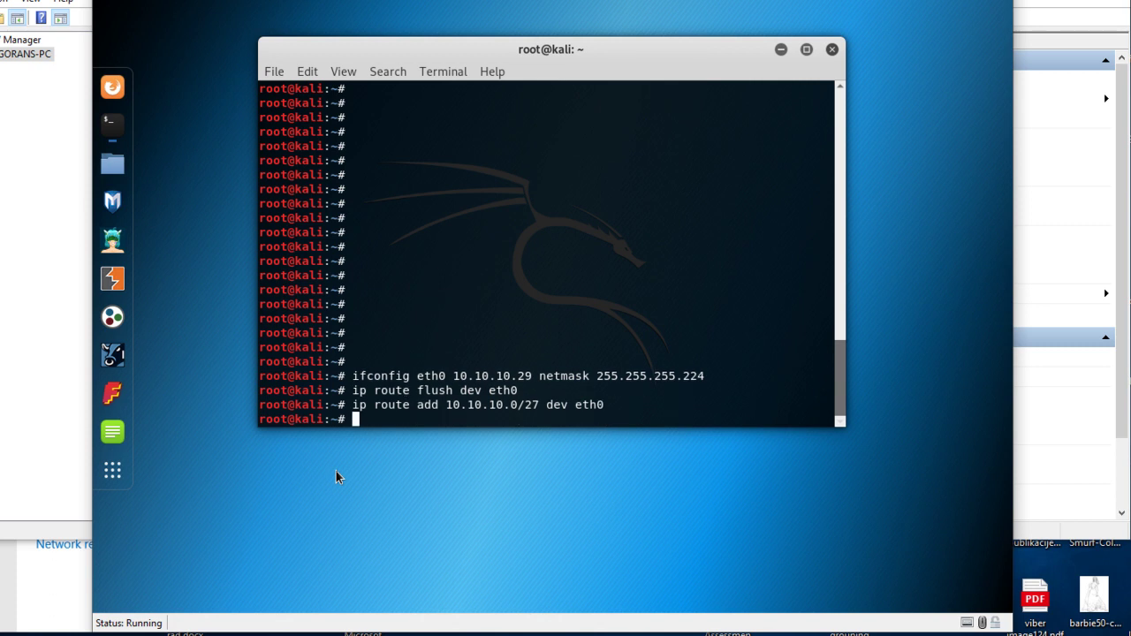
Enter the start of the default route command, "ip route add 0.0.0.0/0 via 10"
{"action": "type", "text": "ip route add 0.0."}
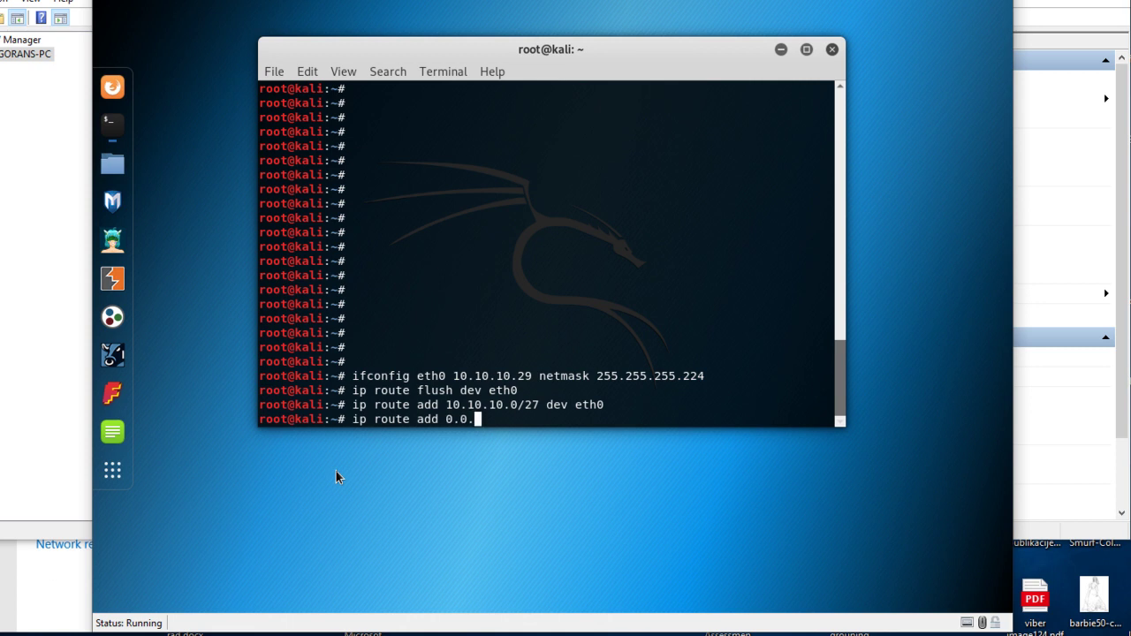
{"action": "type", "text": "0.0/0 via 10"}
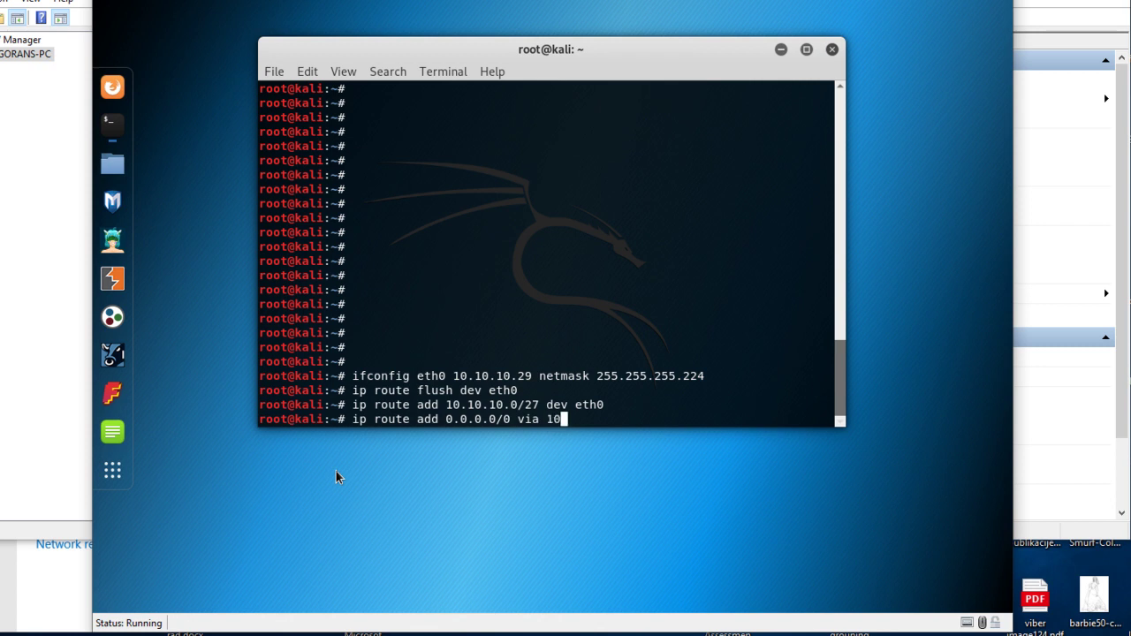